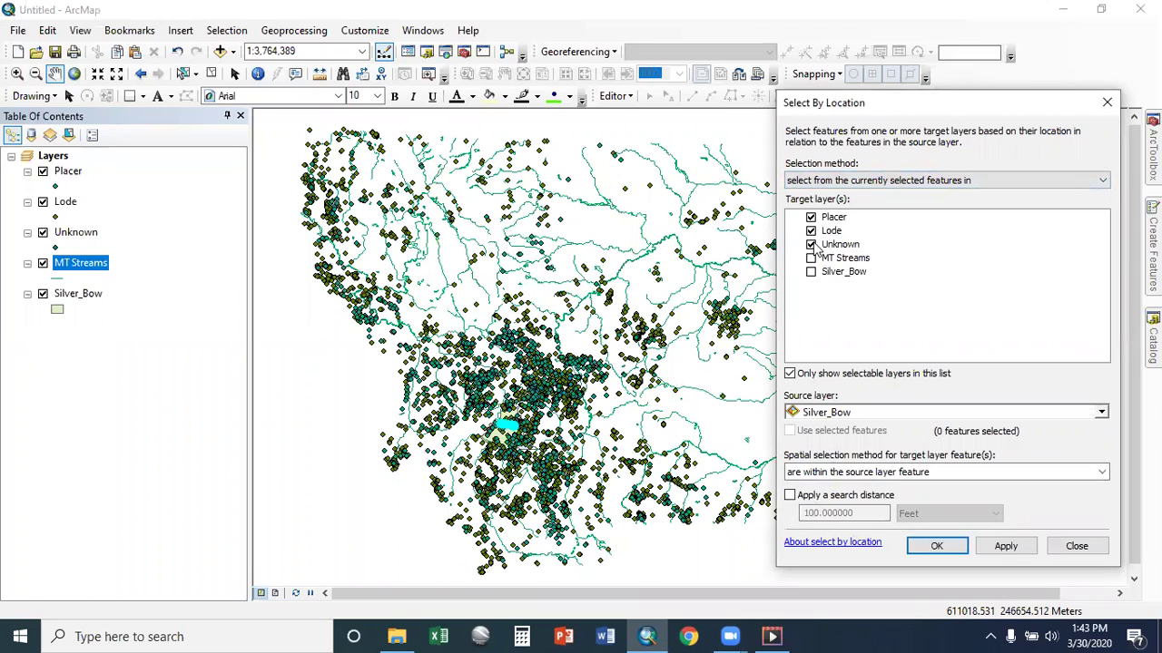
# Step: Narrow the current selection in Placer, Lode and Unknown to features within a distance of 1000 feet of MT Streams
pyautogui.click(893, 412)
pyautogui.click(879, 417)
pyautogui.click(888, 418)
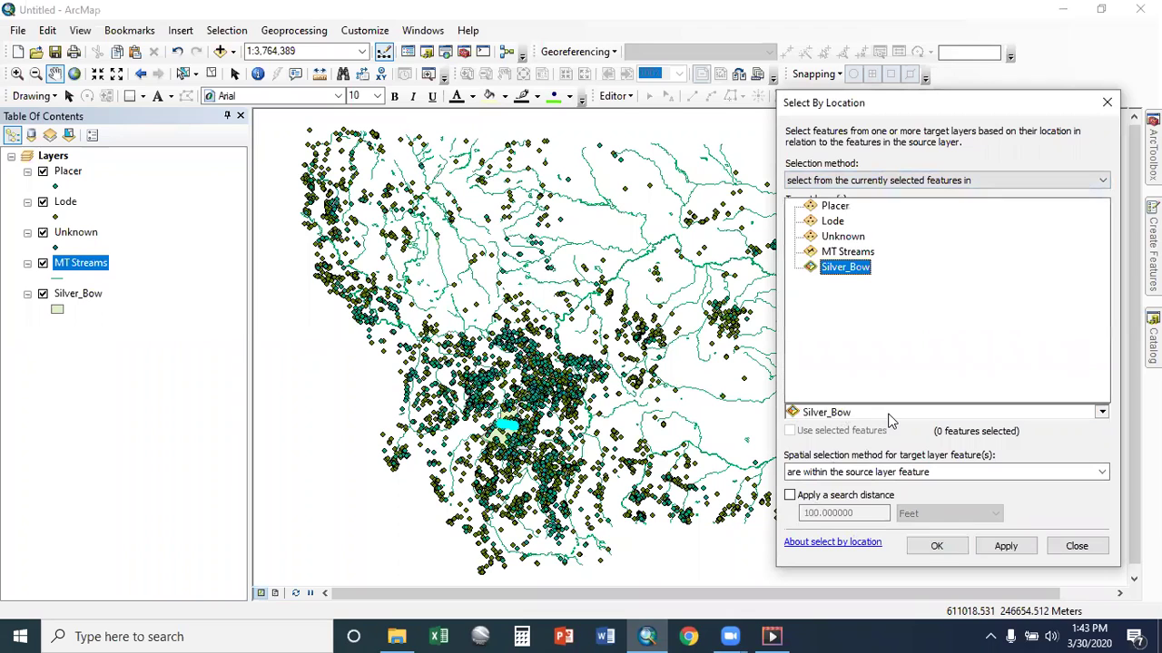
pyautogui.click(847, 251)
pyautogui.click(880, 471)
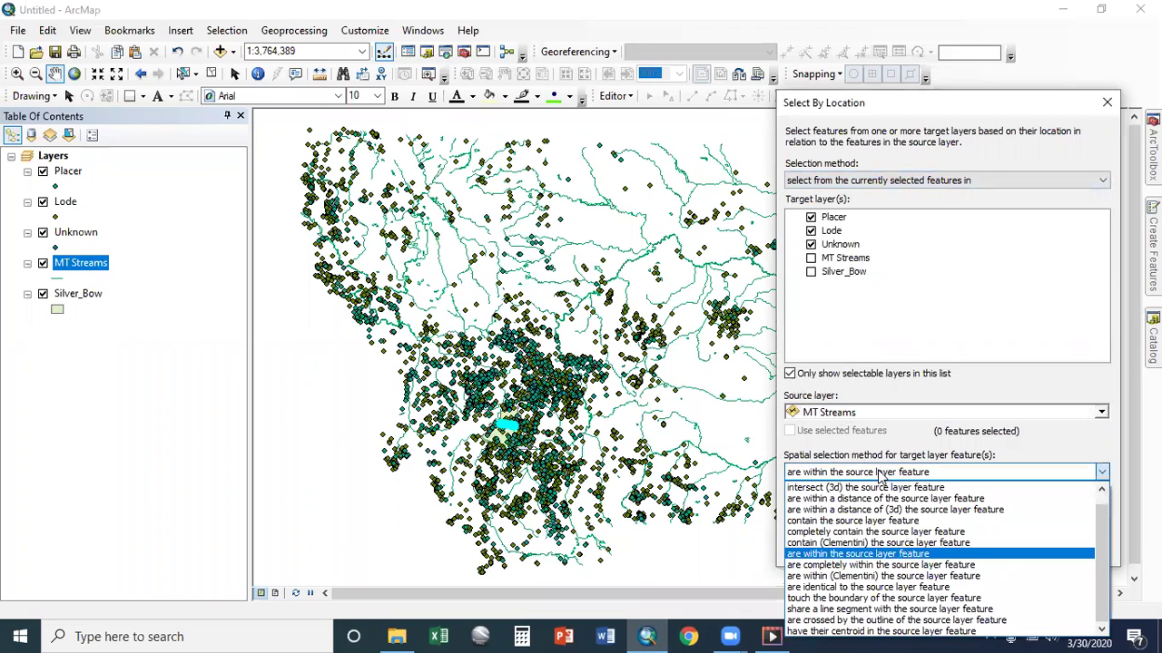
pyautogui.click(857, 498)
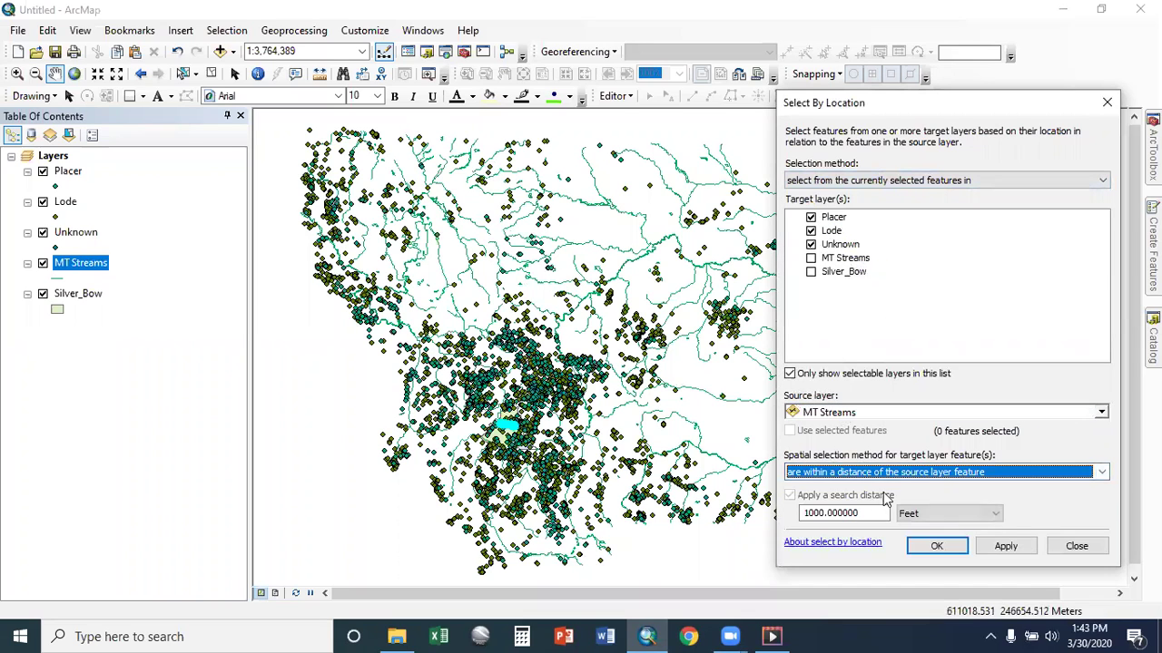
pyautogui.click(816, 514)
pyautogui.click(940, 547)
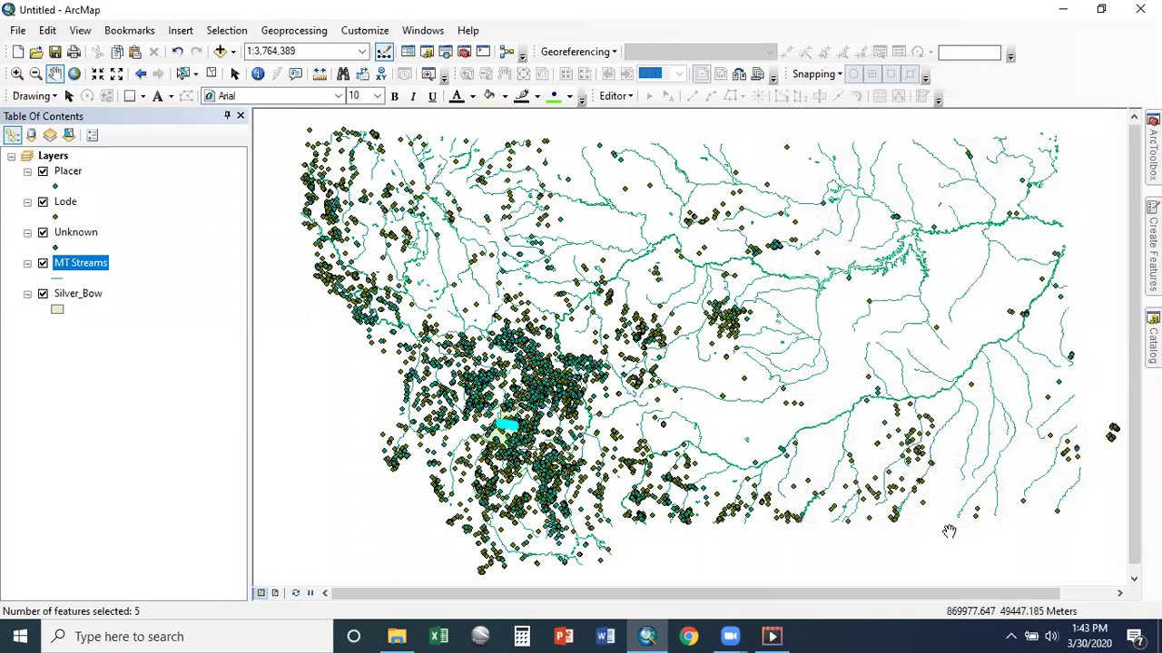
# Step: Make a new selection by location of Placer, Lode and Unknown features within 1000 feet of MT Streams
pyautogui.click(221, 32)
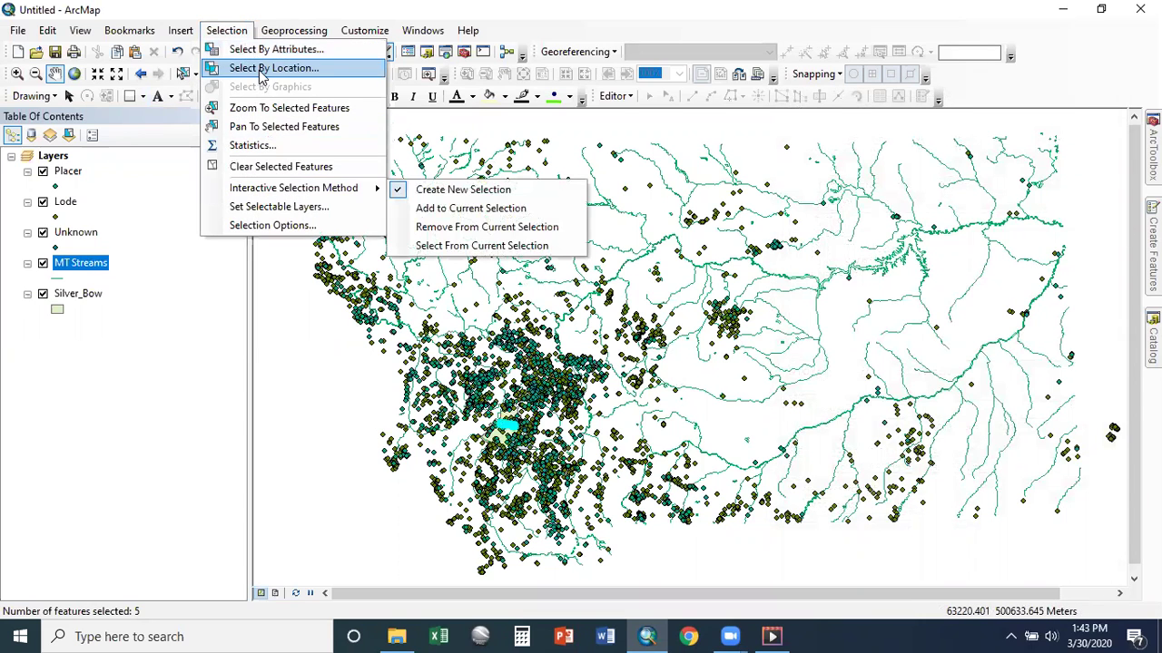
pyautogui.click(261, 69)
pyautogui.click(920, 181)
pyautogui.click(853, 190)
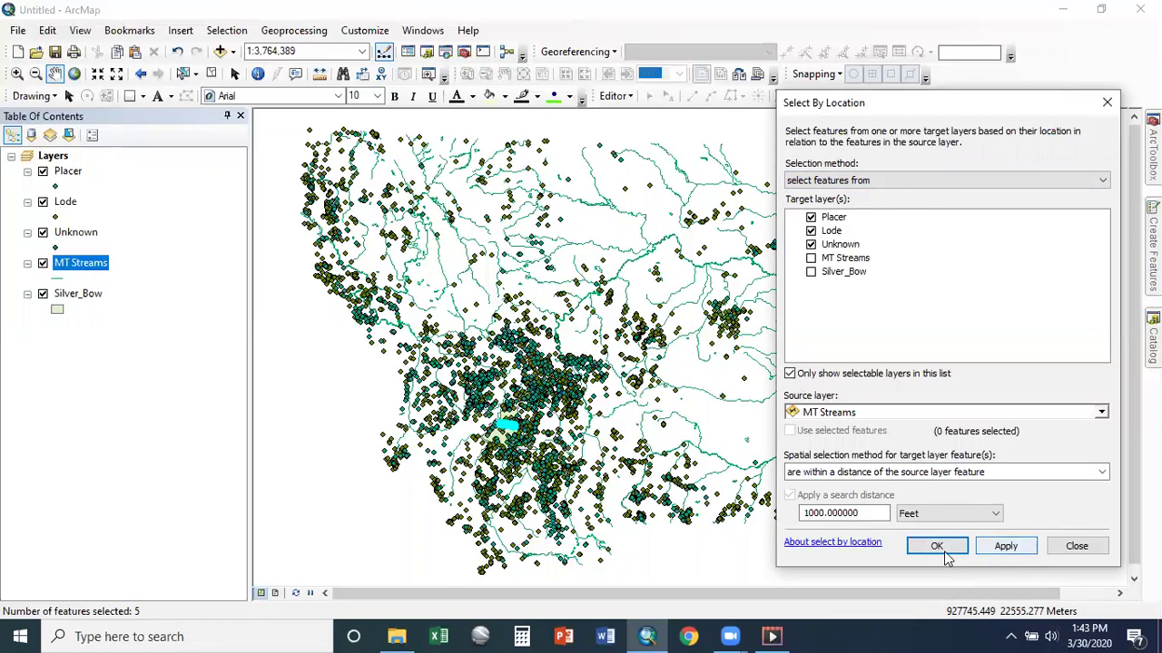
pyautogui.click(1024, 552)
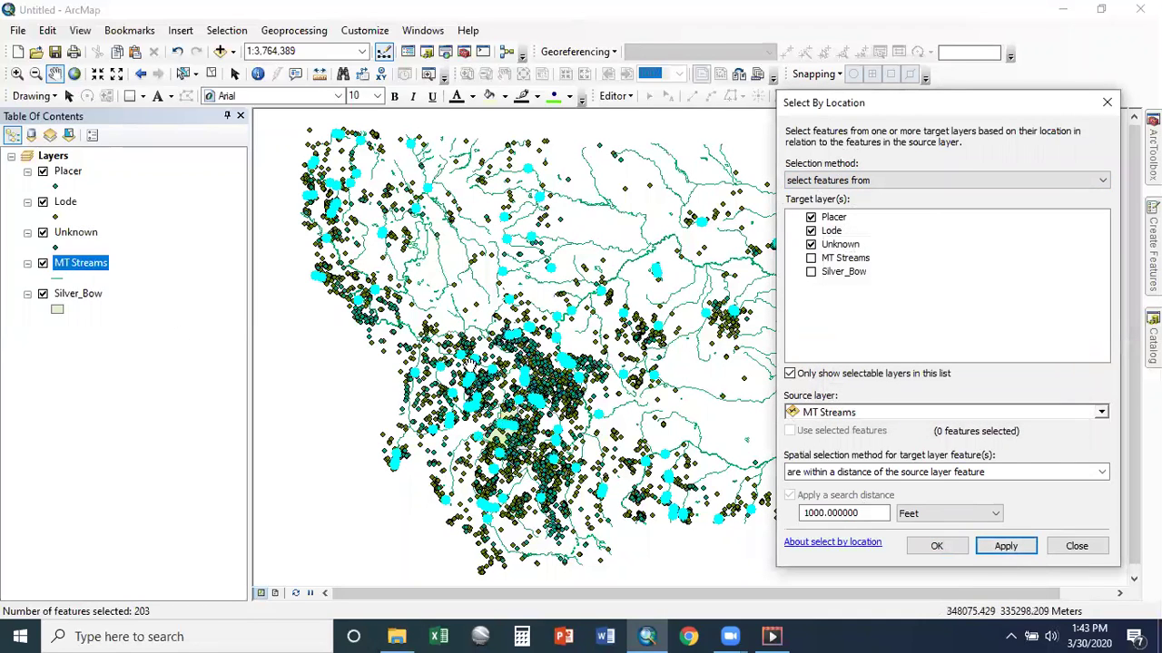
# Step: Select from the currently selected Placer, Lode and Unknown features those within Silver_Bow, with no search distance applied
pyautogui.click(899, 179)
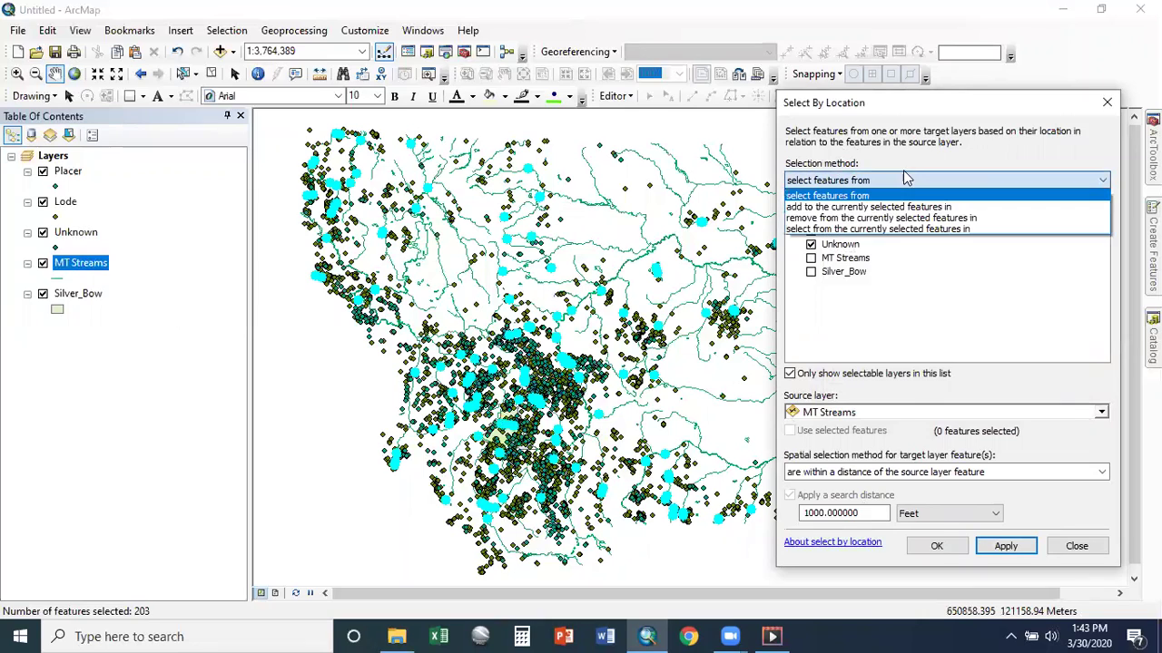
pyautogui.click(879, 228)
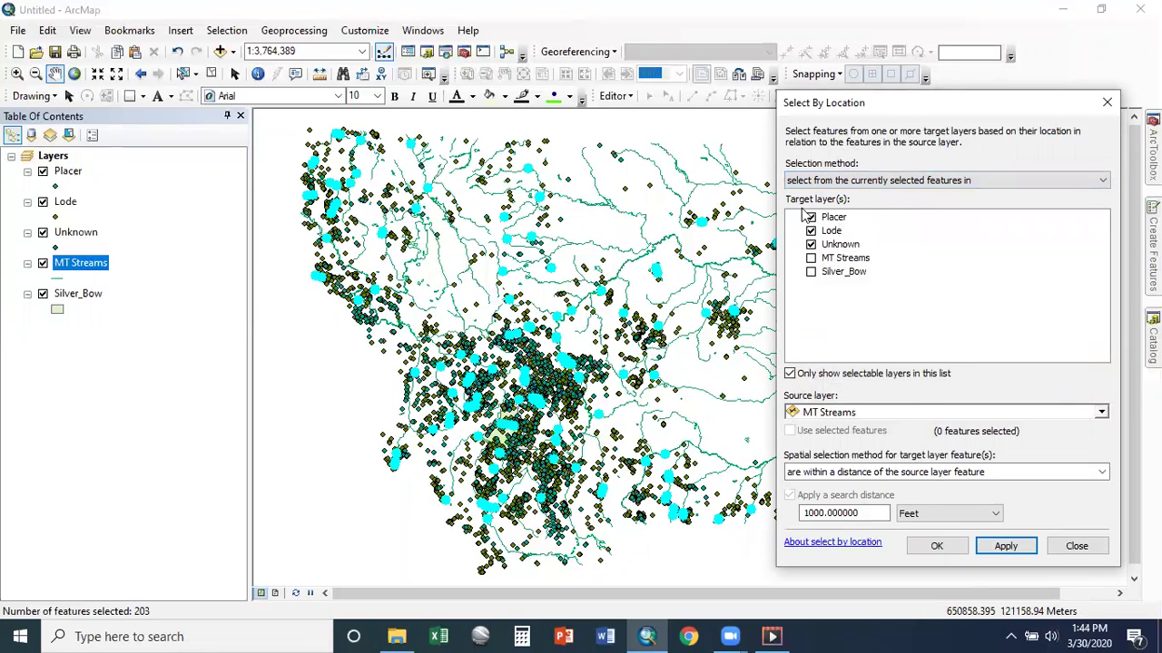
pyautogui.click(893, 410)
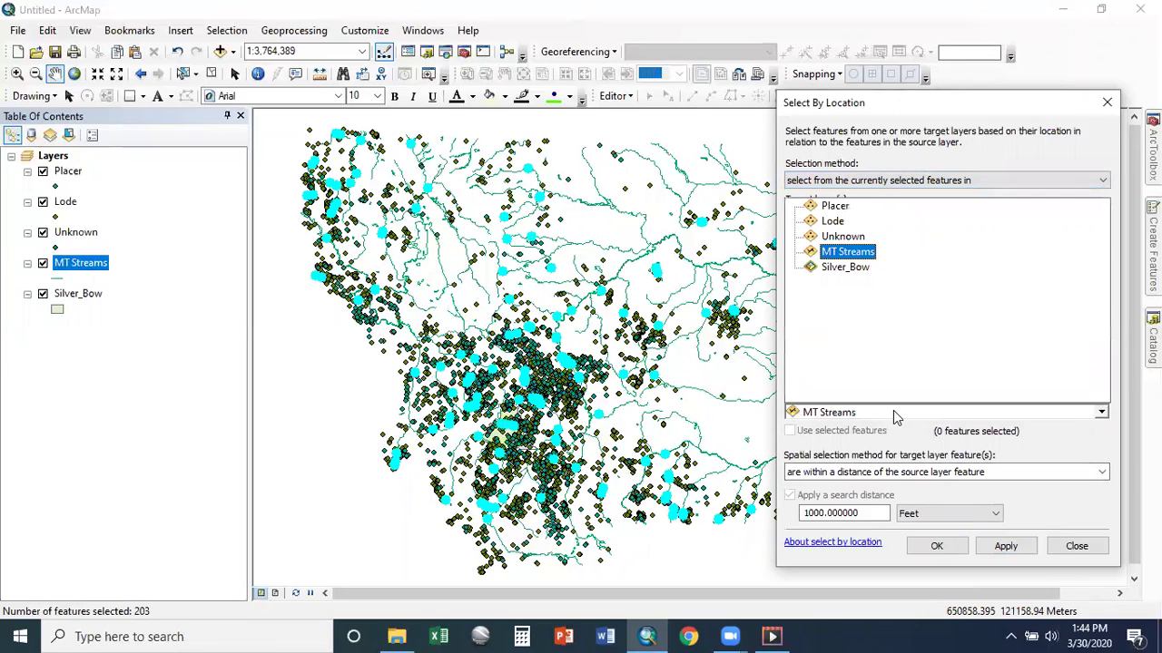
pyautogui.click(833, 260)
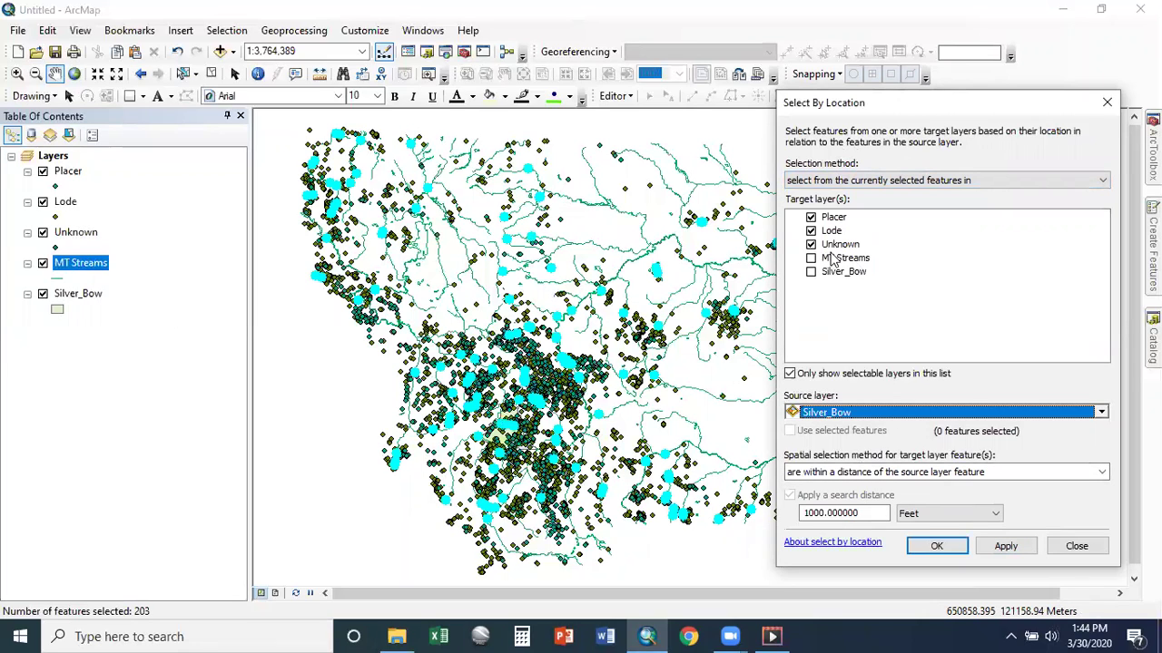
pyautogui.click(894, 474)
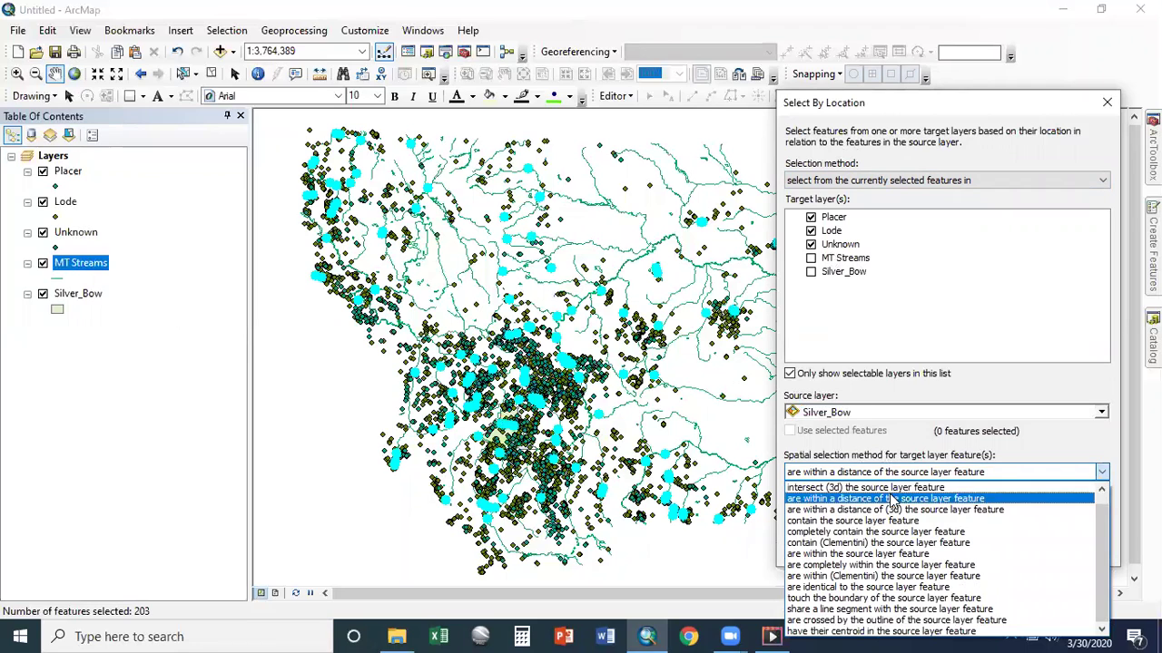
pyautogui.click(882, 555)
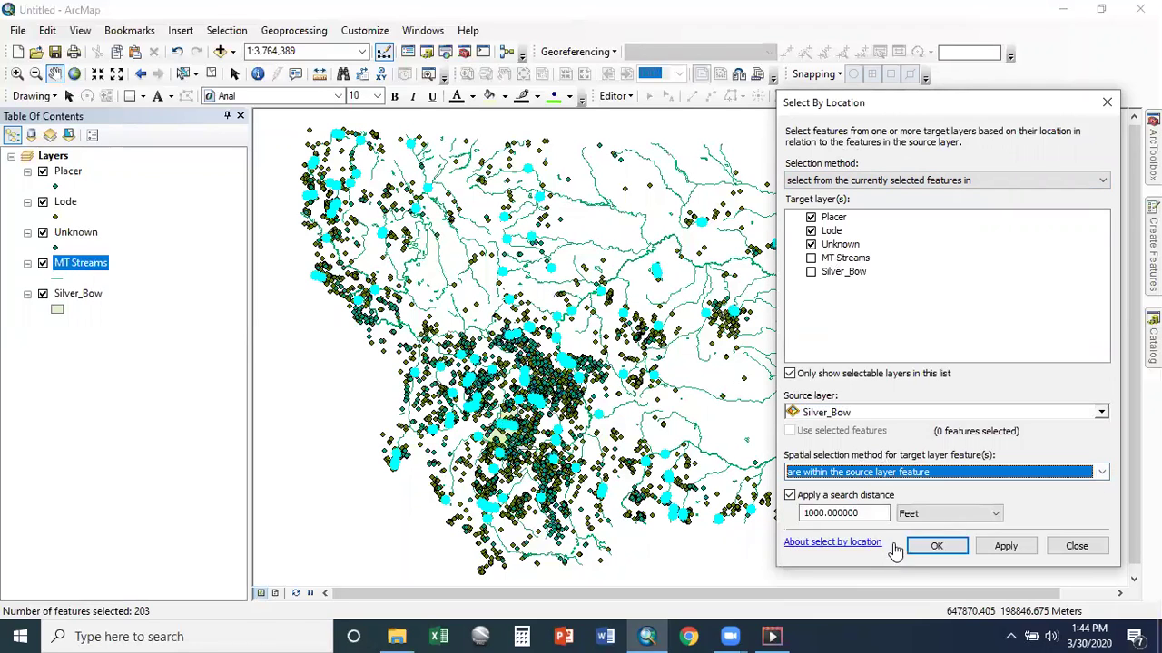
pyautogui.click(788, 496)
pyautogui.click(1016, 556)
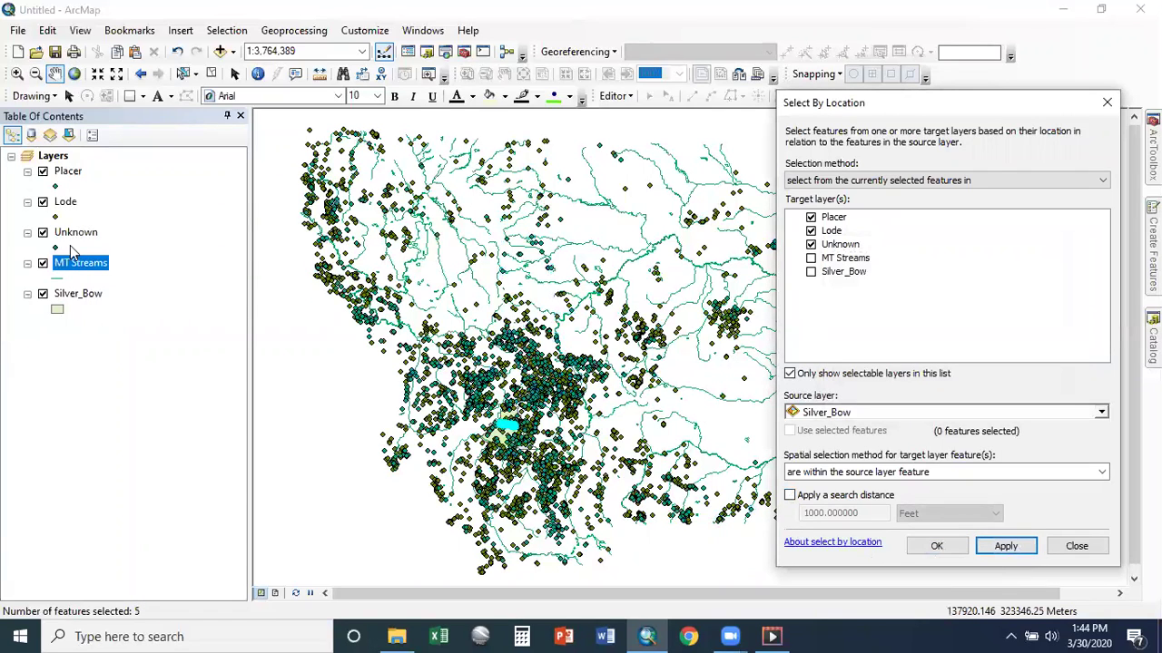
# Step: Check the number of selected records in the attribute tables of the Placer, Lode and Unknown layers, closing each table
pyautogui.rightClick(67, 172)
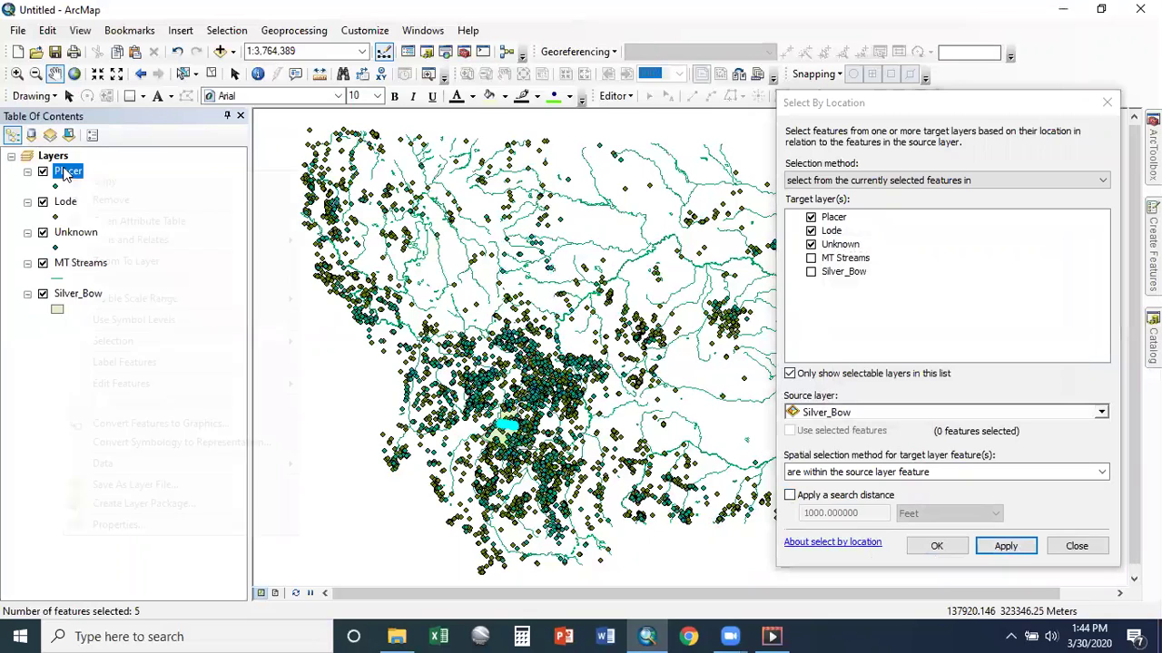
pyautogui.click(125, 223)
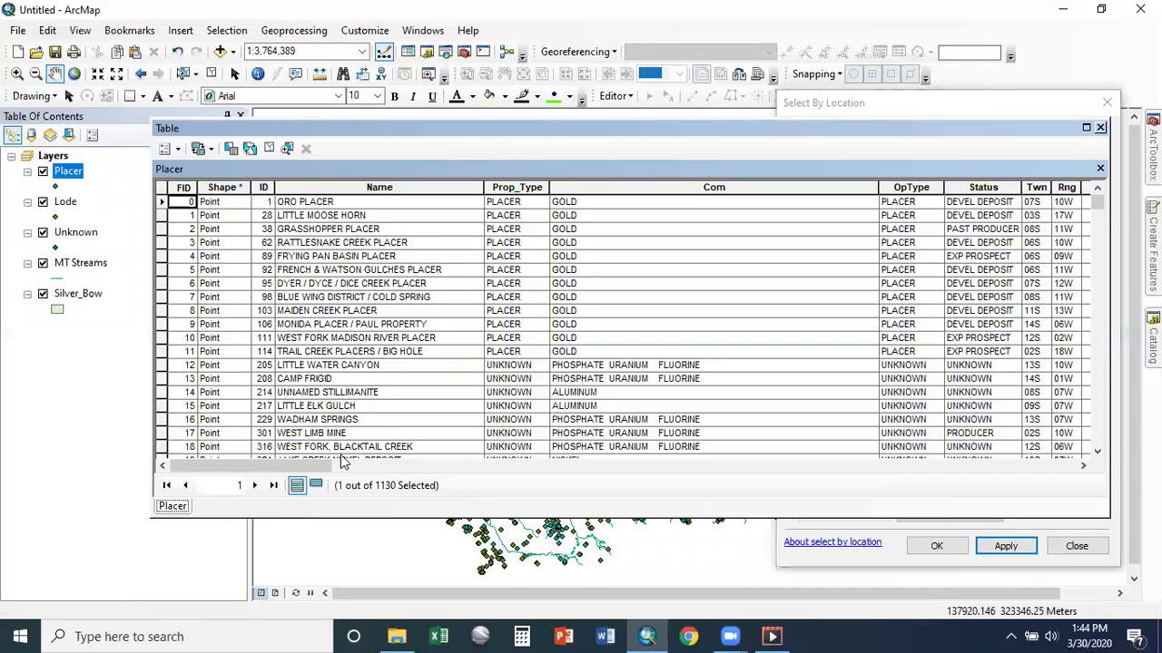
pyautogui.click(1099, 128)
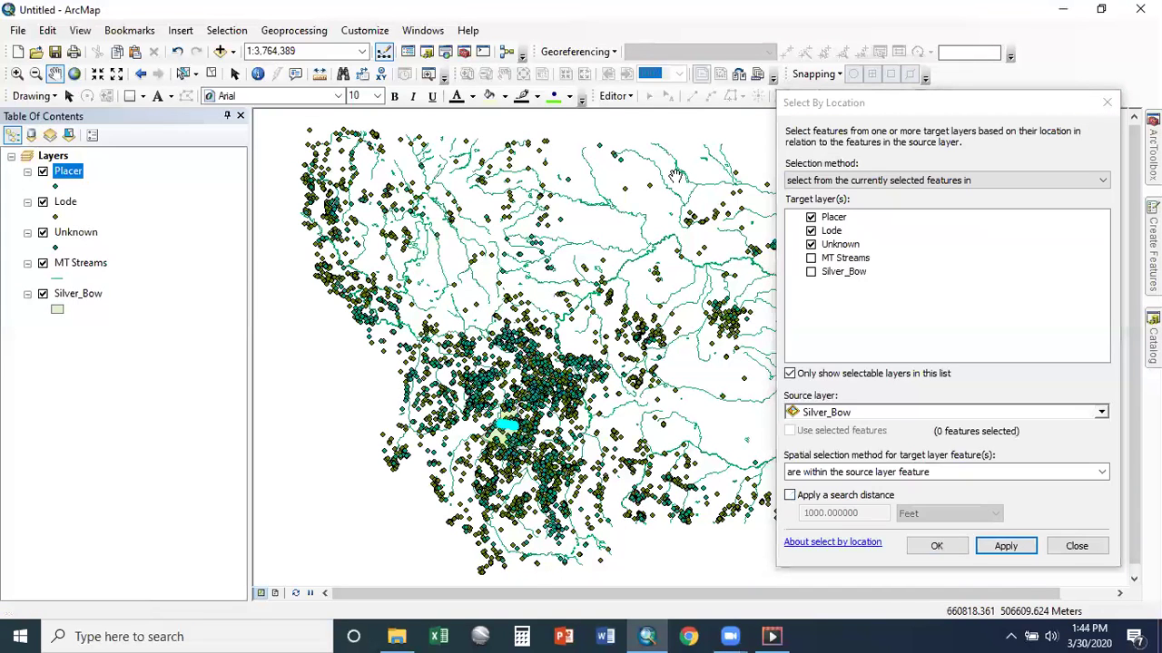
pyautogui.rightClick(73, 201)
pyautogui.click(193, 247)
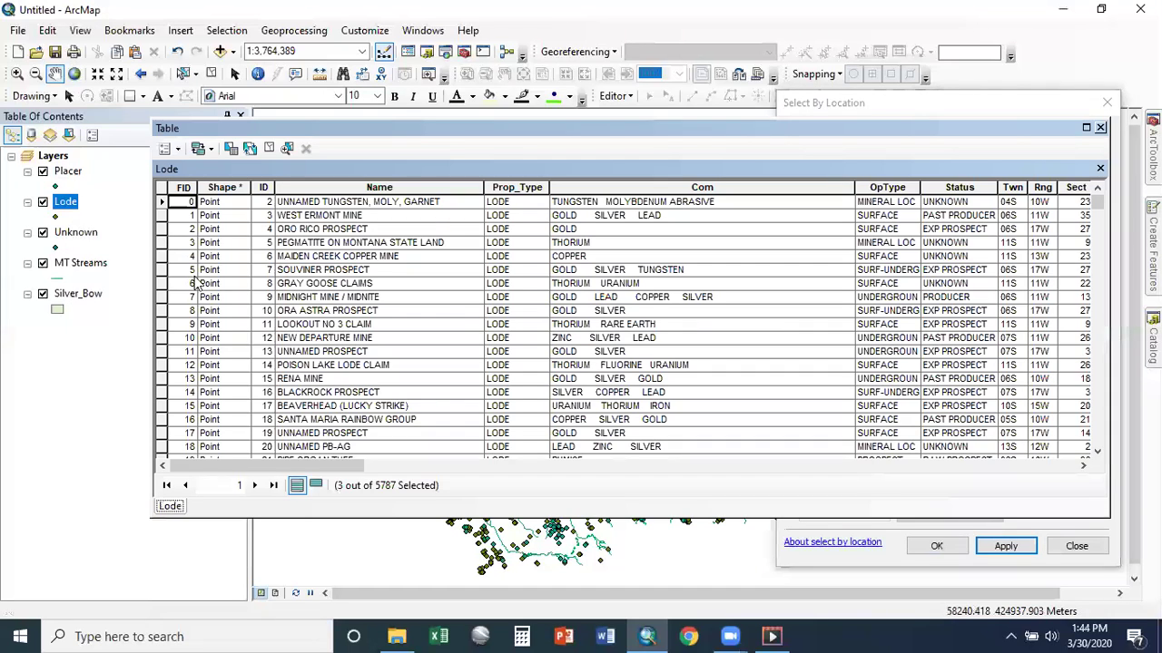
pyautogui.click(1100, 127)
pyautogui.rightClick(93, 240)
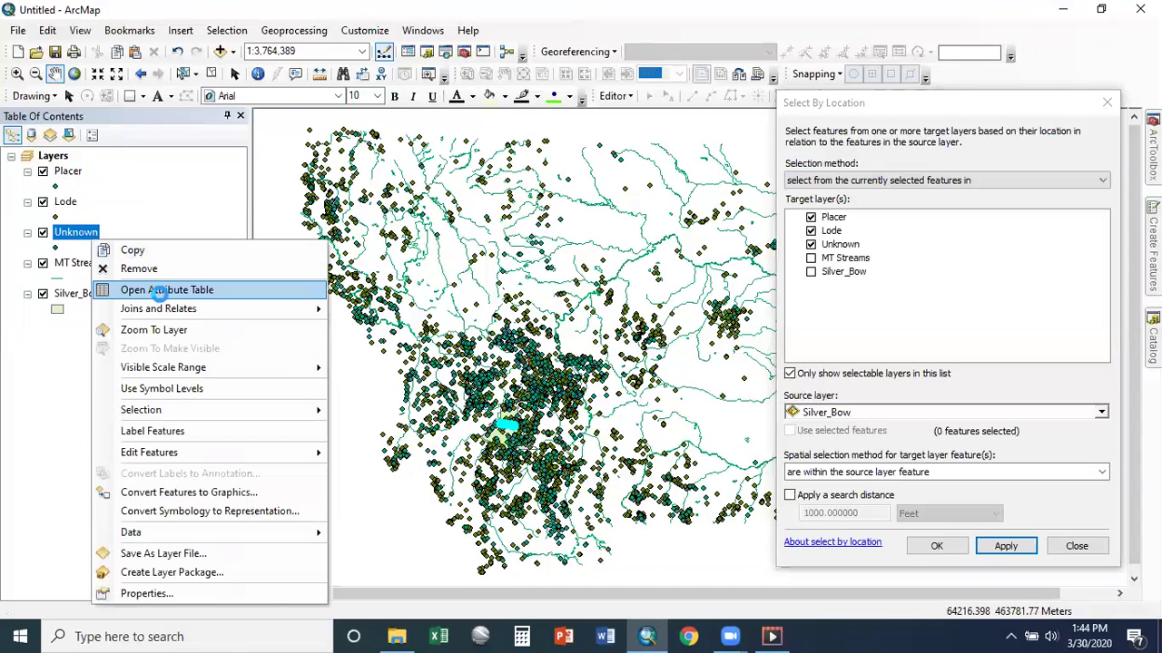
pyautogui.click(156, 289)
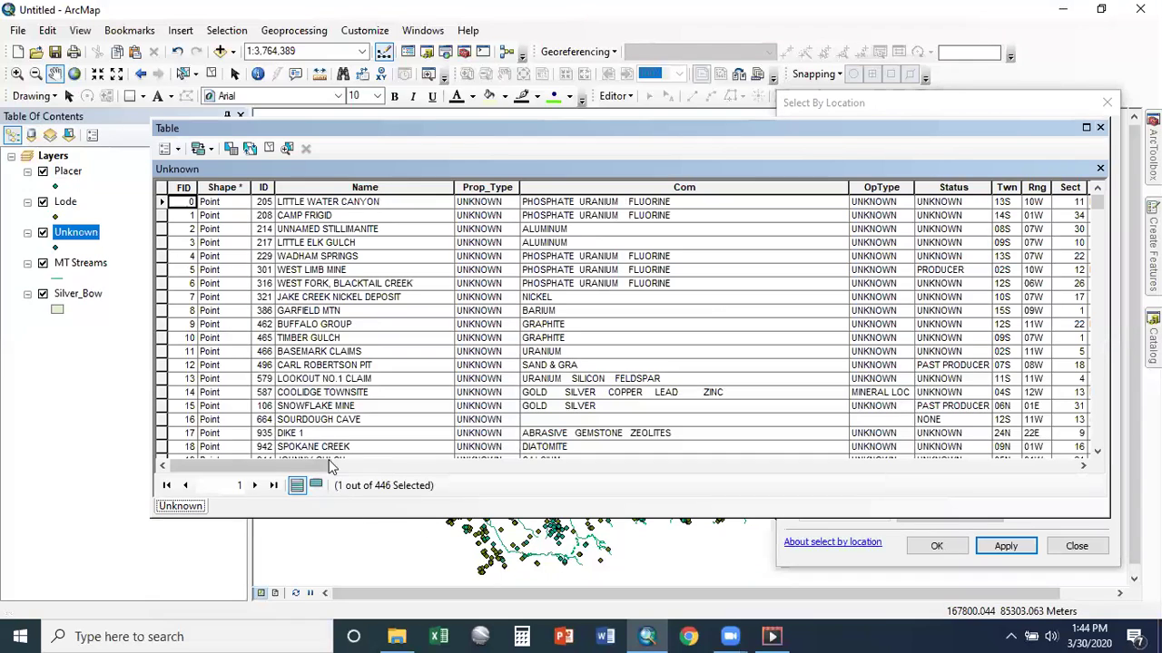
pyautogui.click(1100, 128)
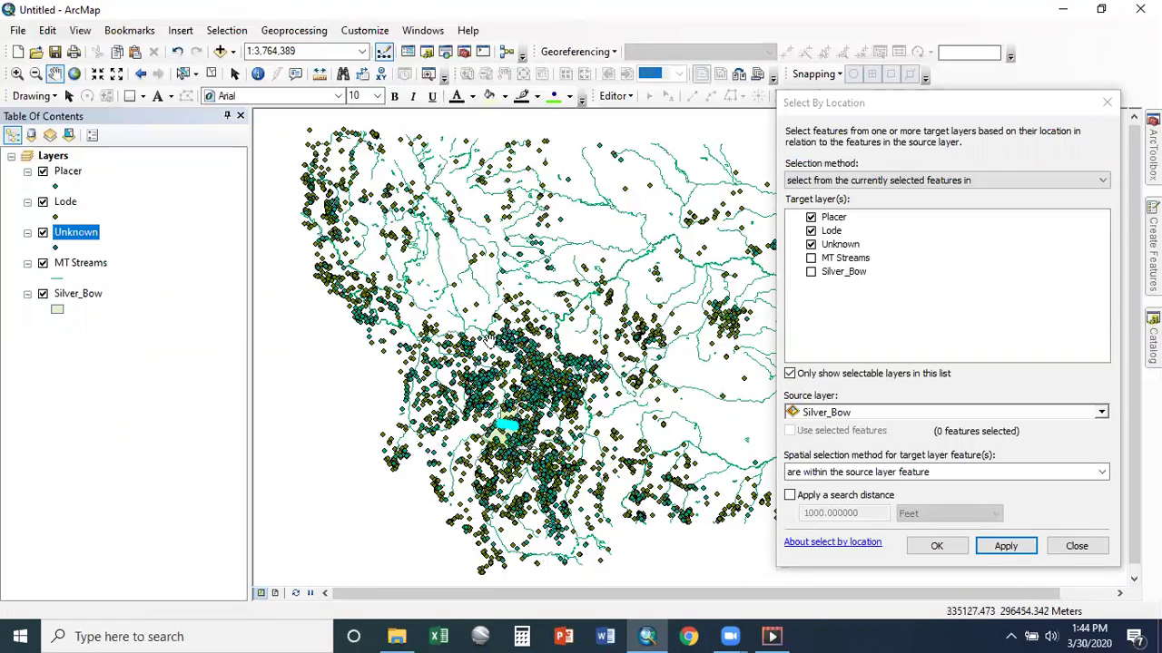
# Step: Close Select By Location, keep the Catalog pinned open and select Select by location.gdb in it
pyautogui.click(1080, 548)
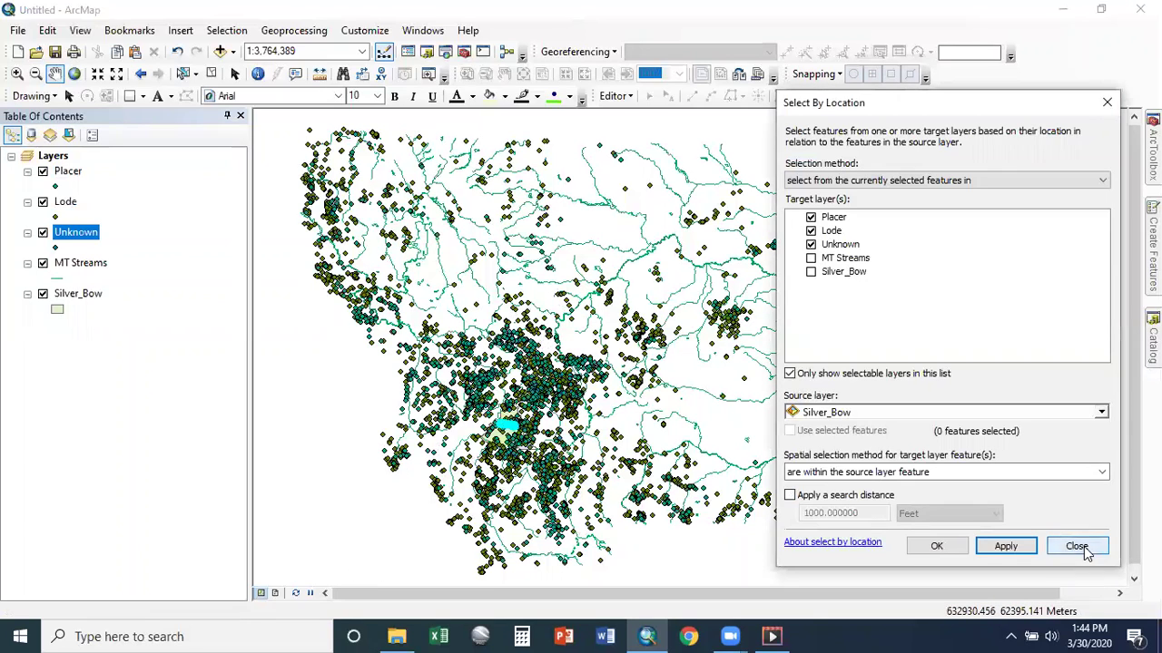
pyautogui.click(1084, 549)
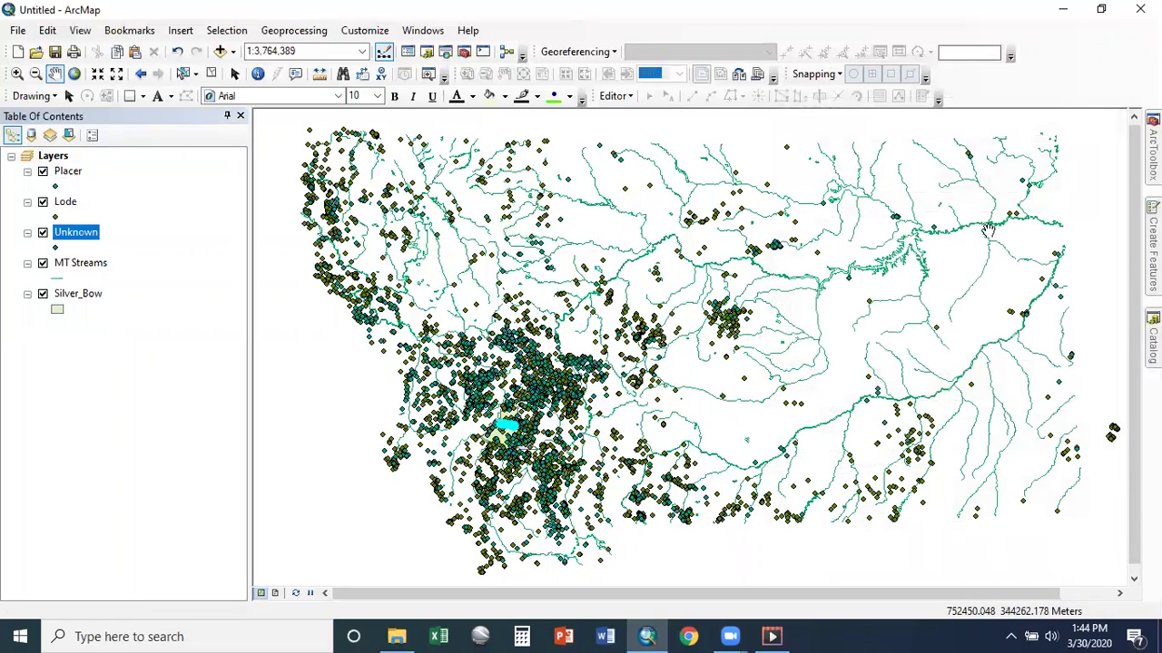
pyautogui.click(1152, 338)
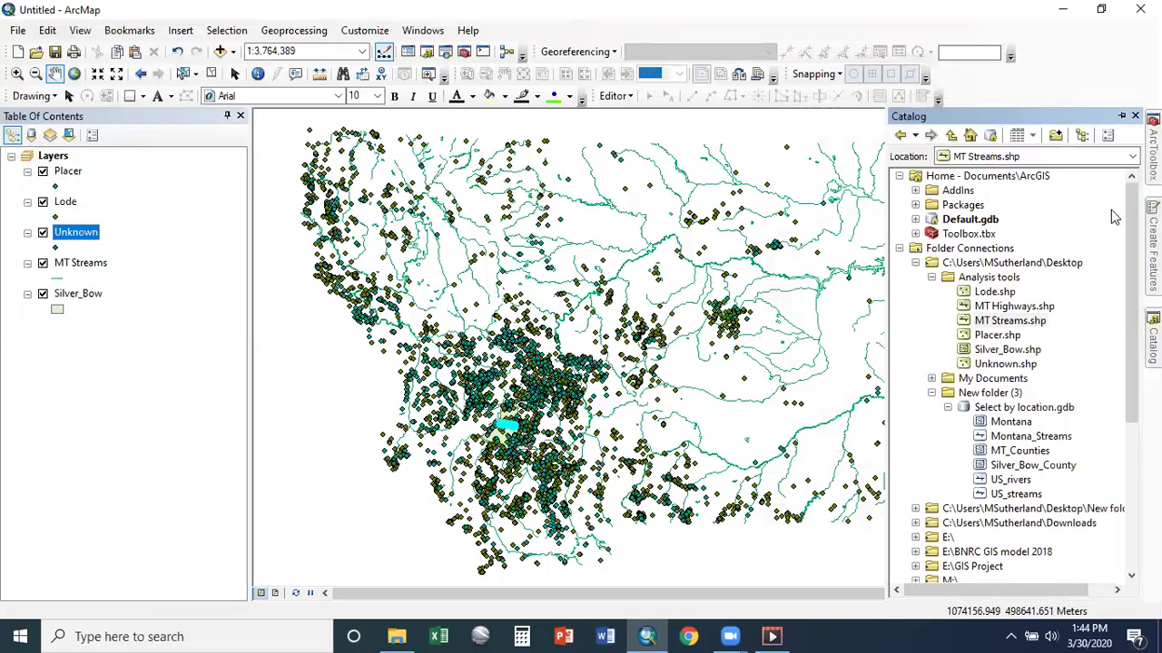
pyautogui.click(1121, 116)
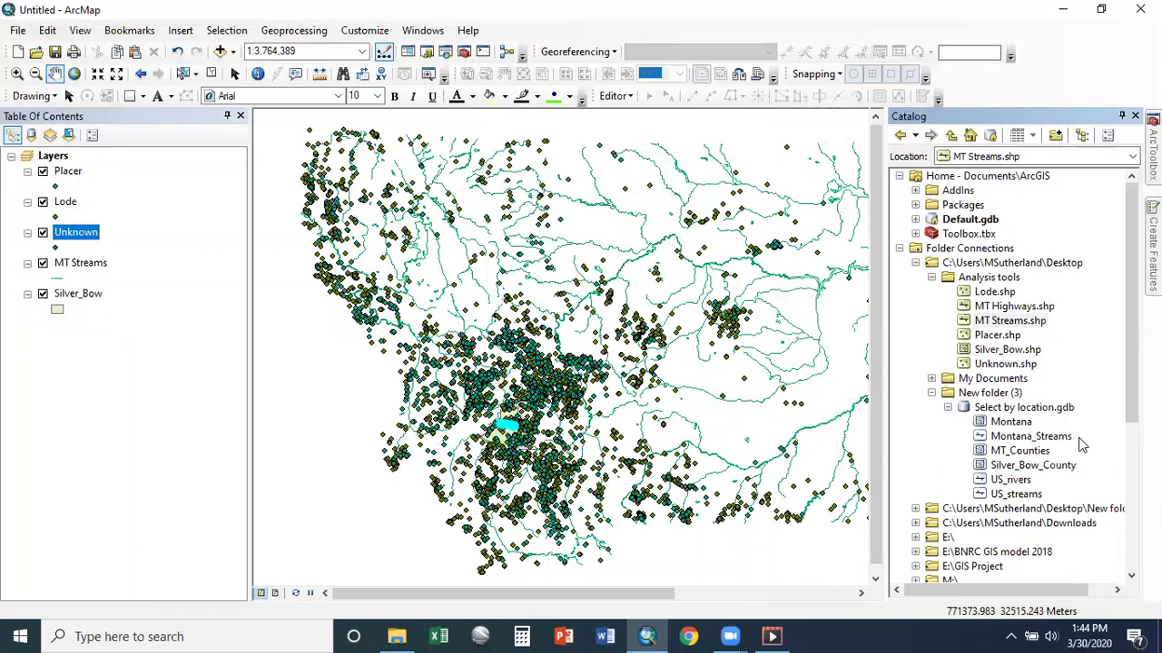
pyautogui.click(1060, 409)
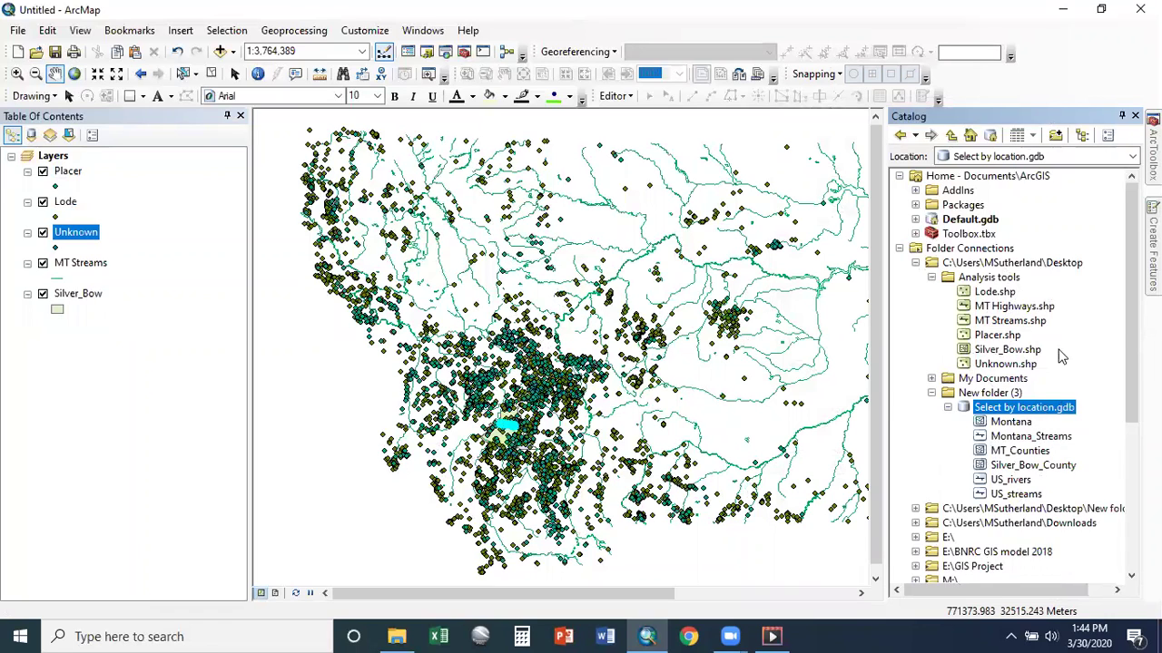
# Step: Create a new file geodatabase in the Analysis tools folder, keeping its default name
pyautogui.click(984, 280)
pyautogui.rightClick(985, 280)
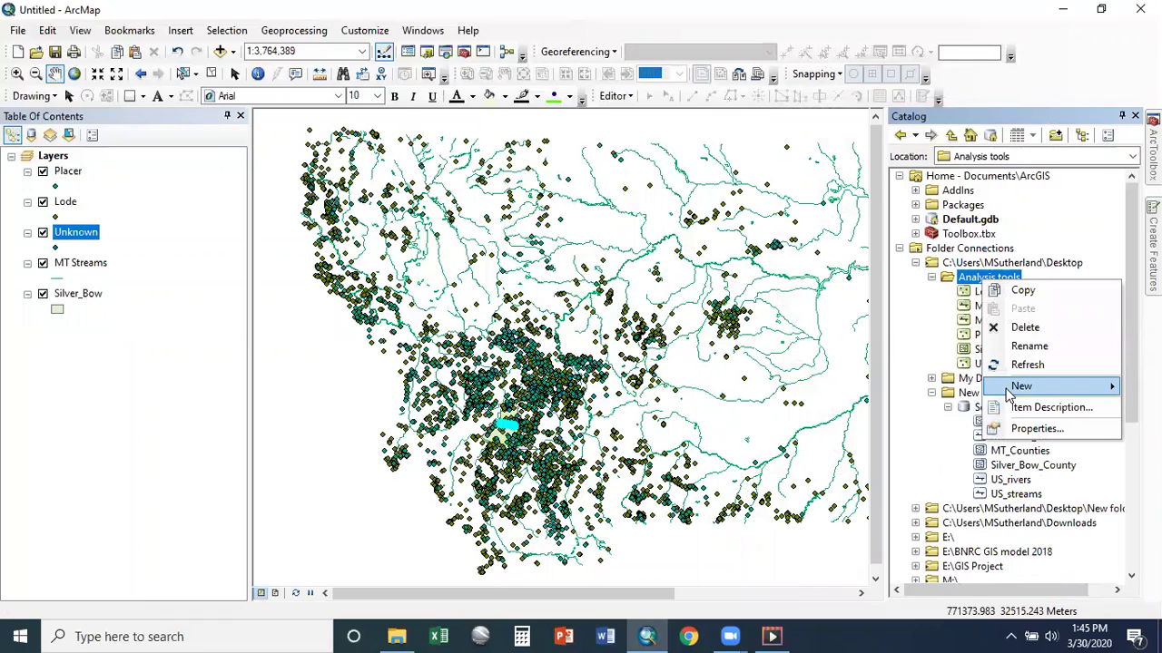
pyautogui.moveTo(1007, 392)
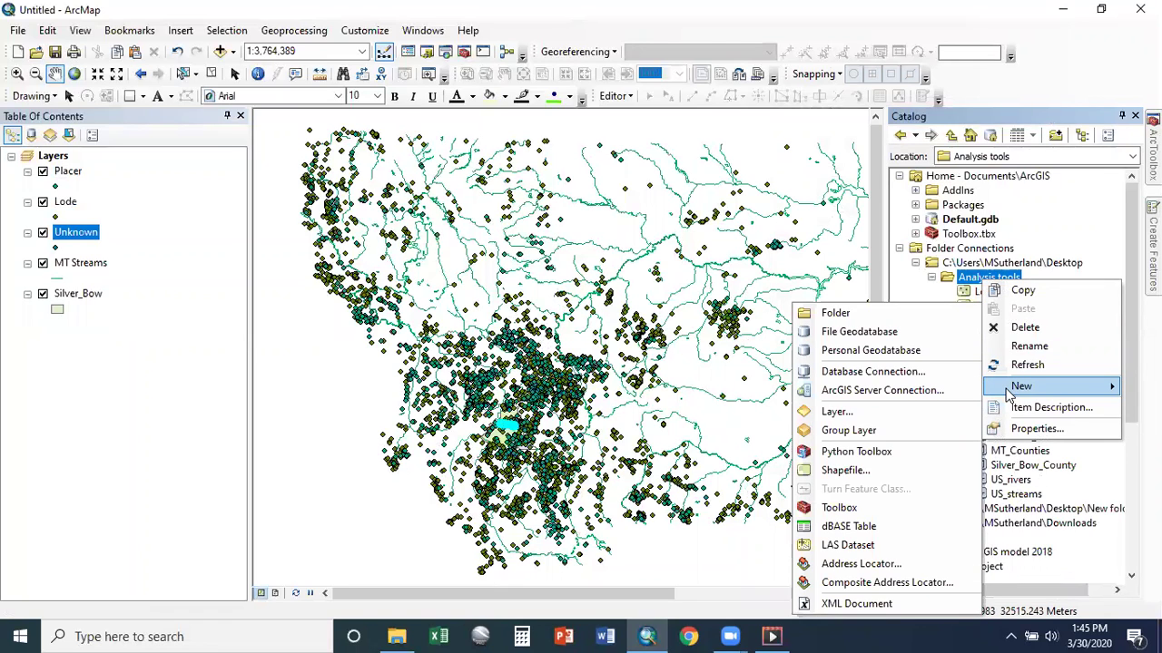
pyautogui.rightClick(969, 282)
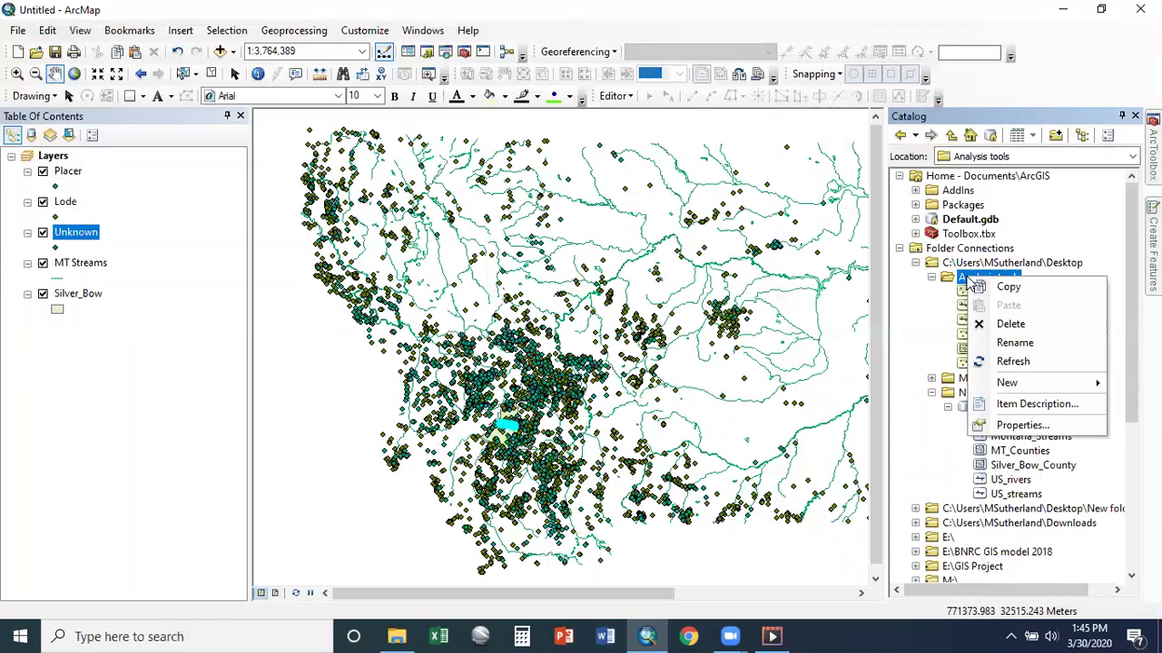
pyautogui.moveTo(1009, 390)
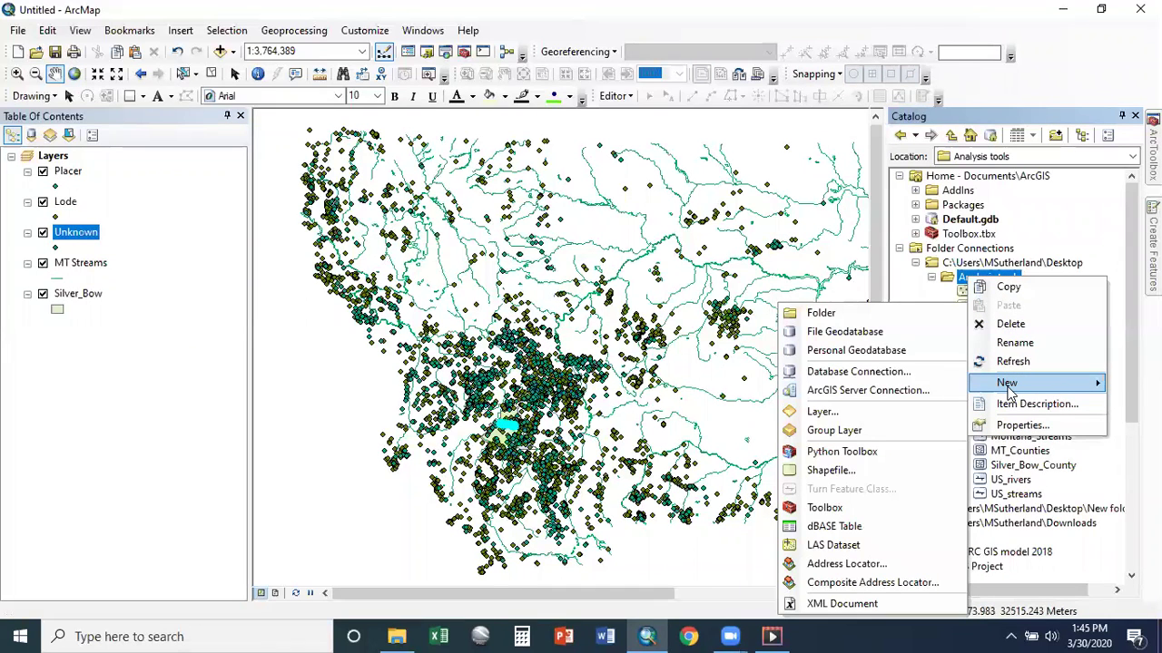
pyautogui.click(842, 333)
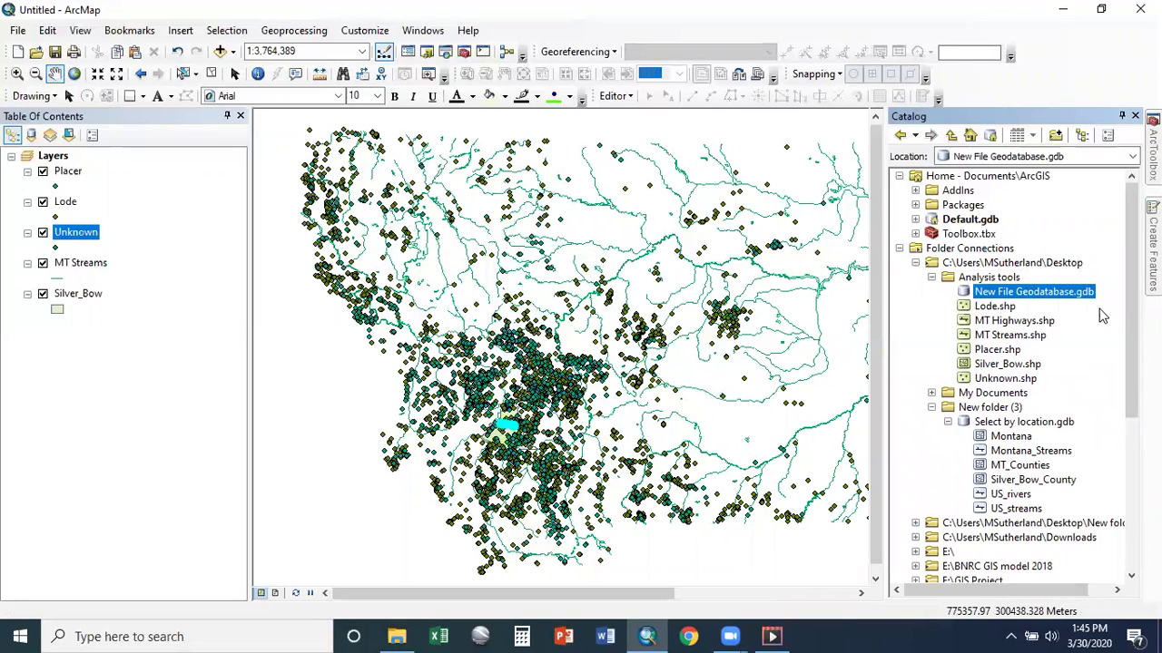
# Step: Start a multiple-feature geodatabase export from Lode.shp and add the MT Highways, MT Streams, Placer, Silver_Bow and Unknown shapefiles as input features
pyautogui.rightClick(1005, 306)
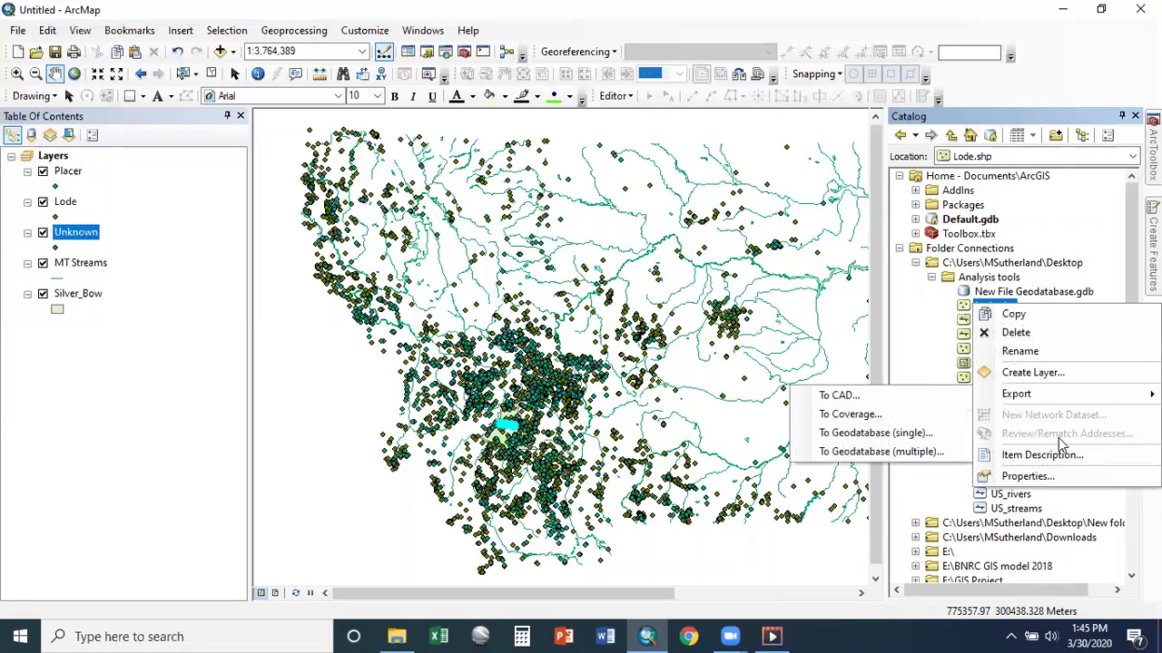
pyautogui.moveTo(1027, 399)
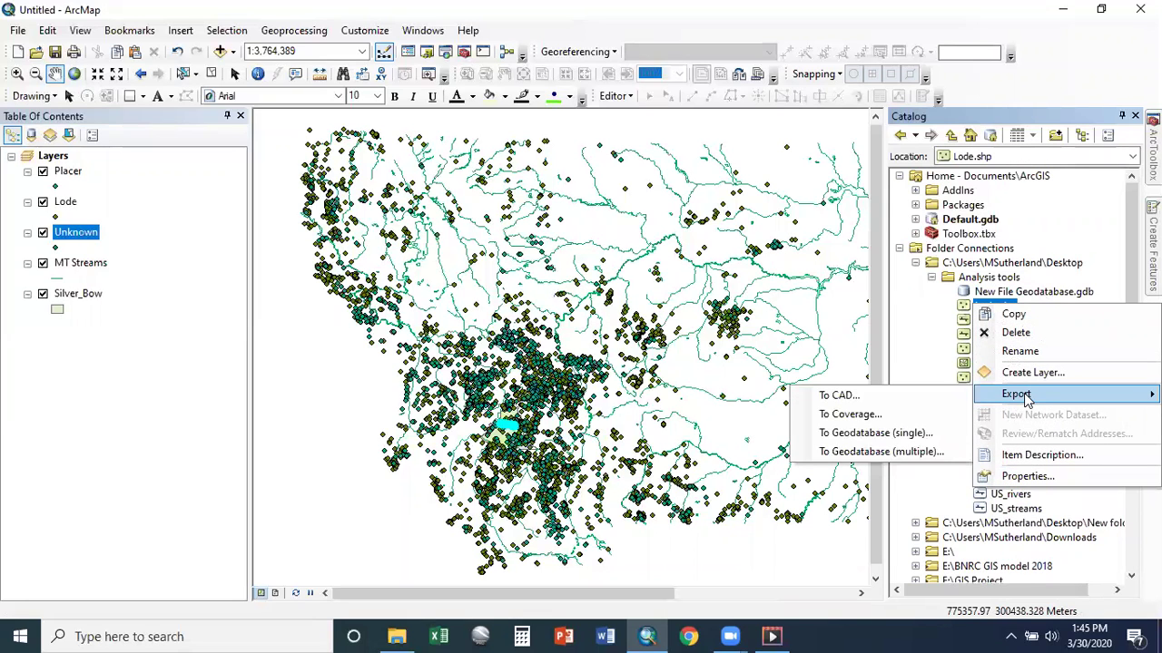
pyautogui.click(896, 453)
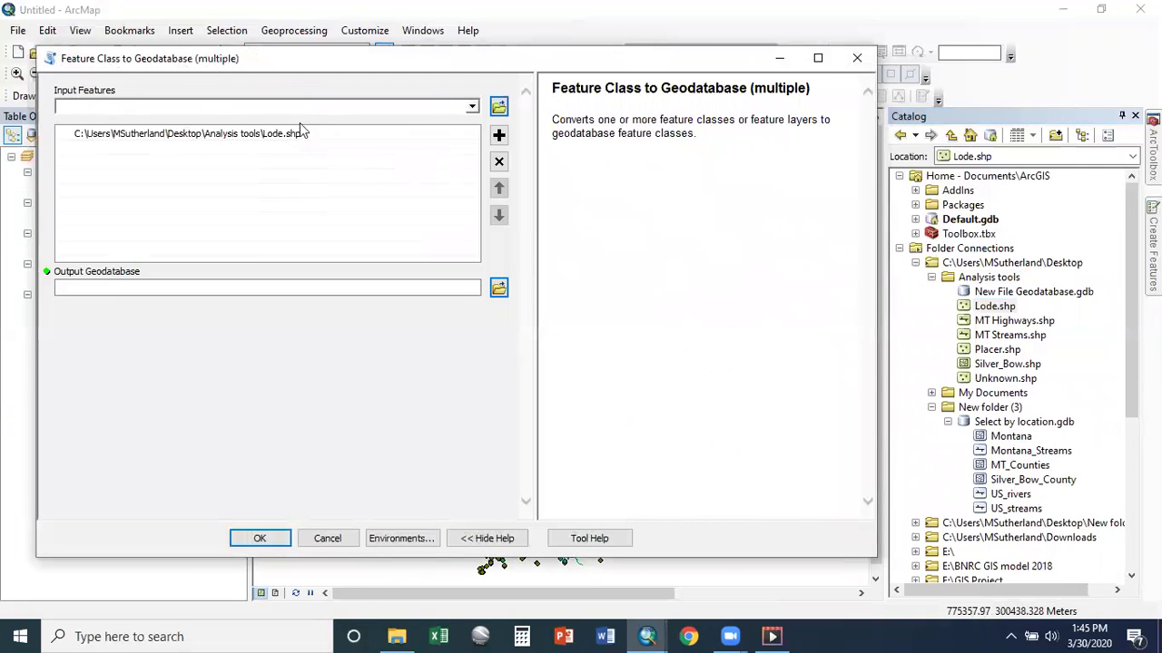
pyautogui.moveTo(1014, 321); pyautogui.dragTo(257, 151)
pyautogui.moveTo(1030, 335); pyautogui.dragTo(337, 188)
pyautogui.moveTo(1018, 352); pyautogui.dragTo(343, 207)
pyautogui.moveTo(1003, 378); pyautogui.dragTo(270, 214)
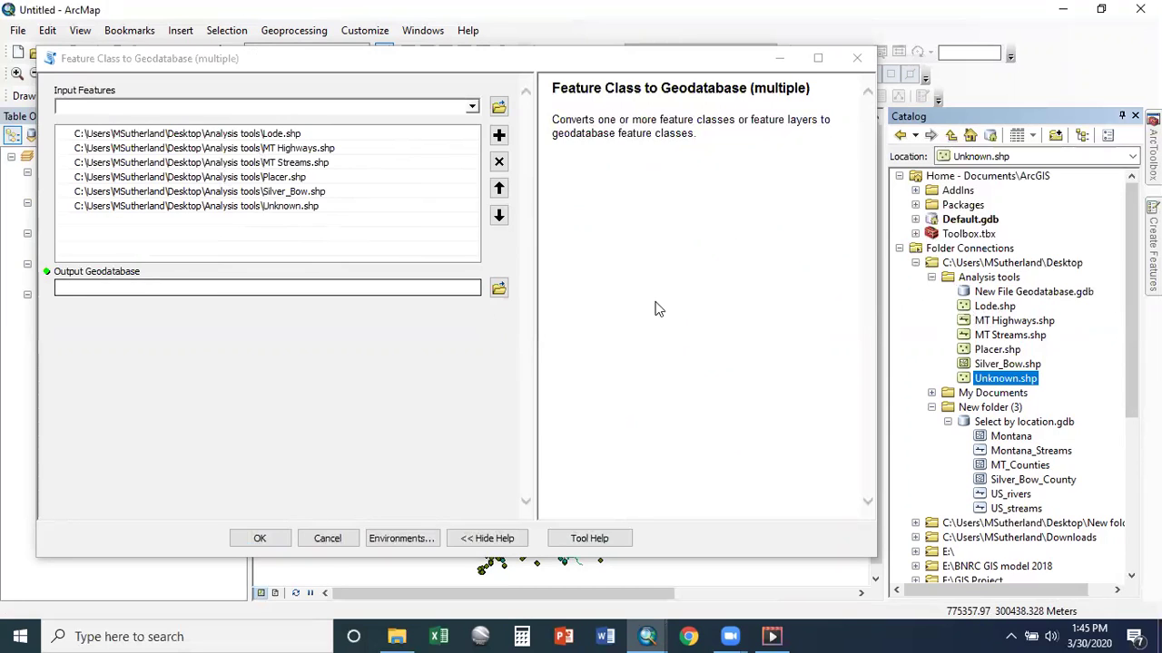
# Step: Set New File Geodatabase.gdb in the Analysis tools folder as the output geodatabase and run the export
pyautogui.moveTo(1034, 293); pyautogui.dragTo(393, 288)
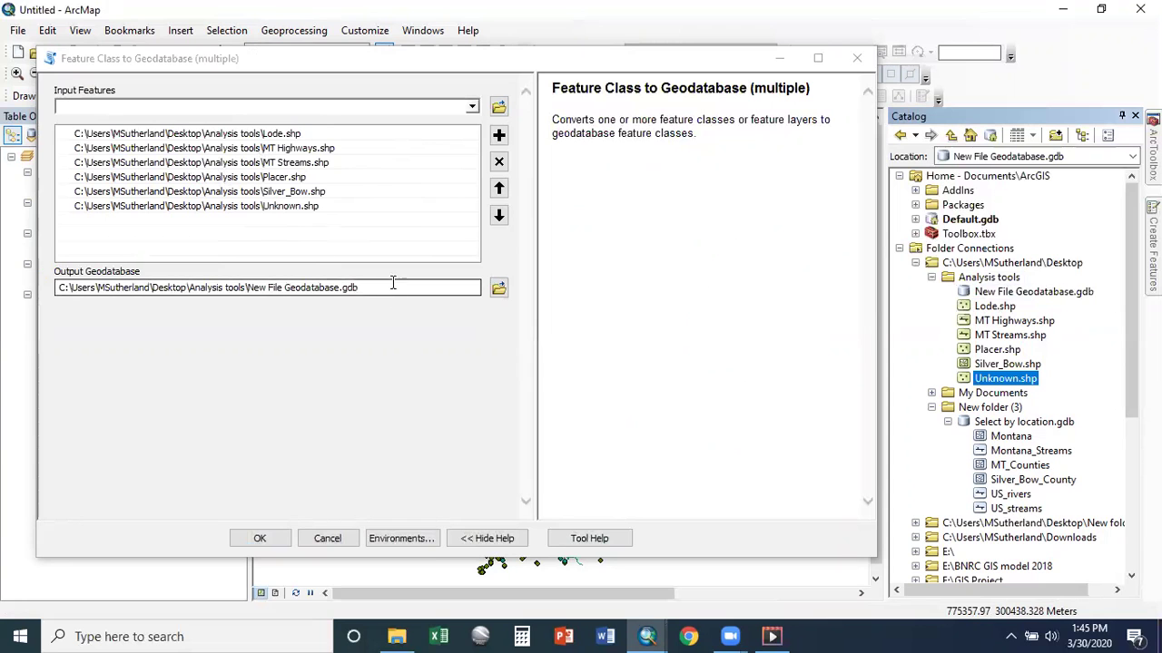
pyautogui.click(261, 539)
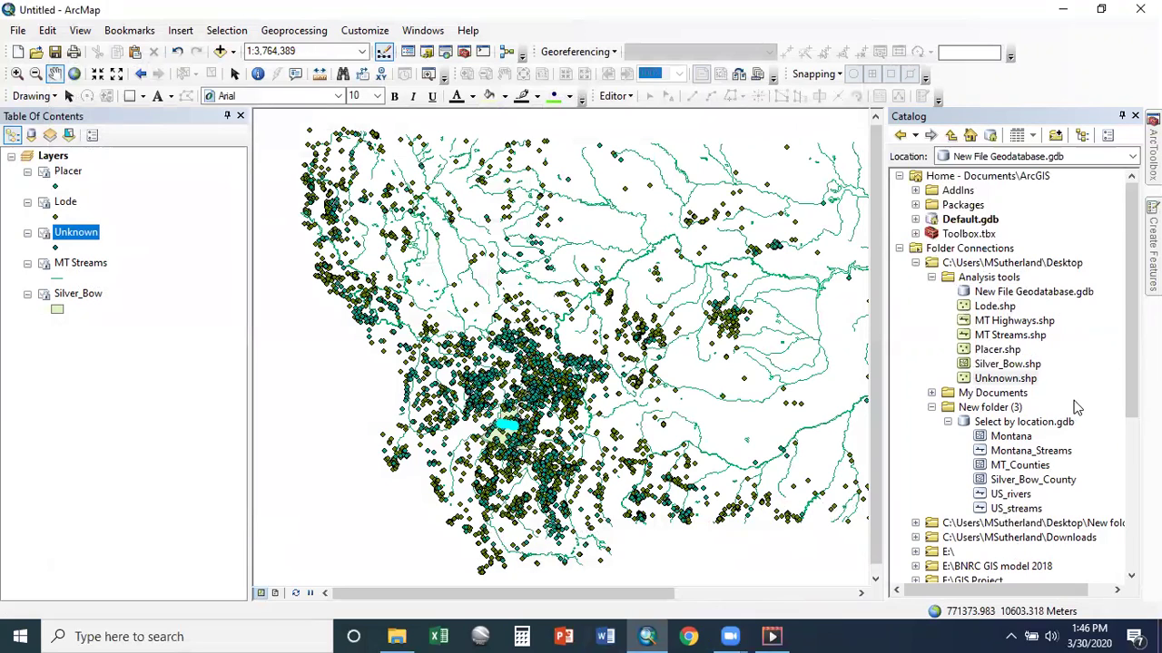
pyautogui.click(1029, 299)
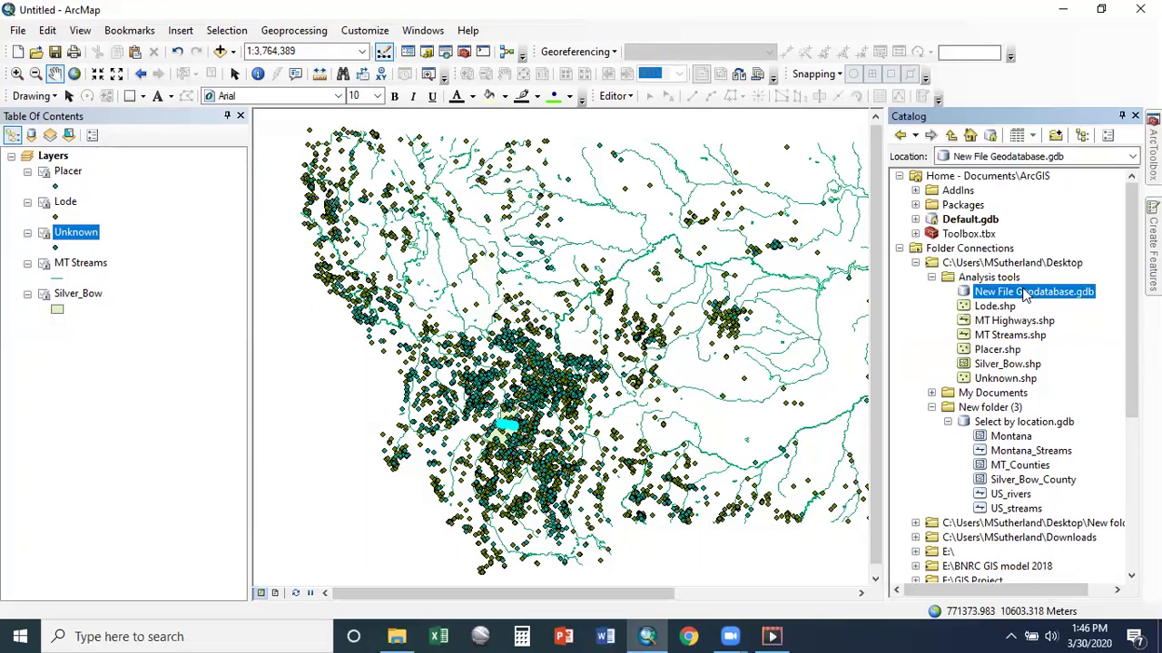
# Step: In the geoprocessing environment settings, set the current workspace to New File Geodatabase.gdb in the Analysis tools folder
pyautogui.click(293, 31)
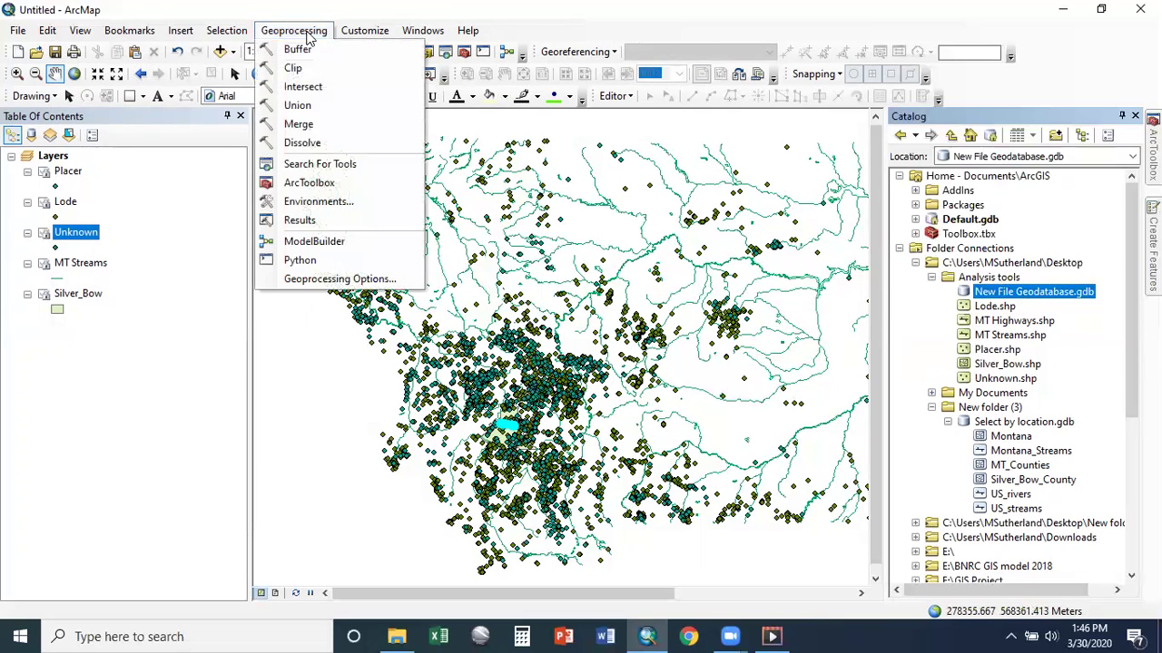
pyautogui.click(306, 201)
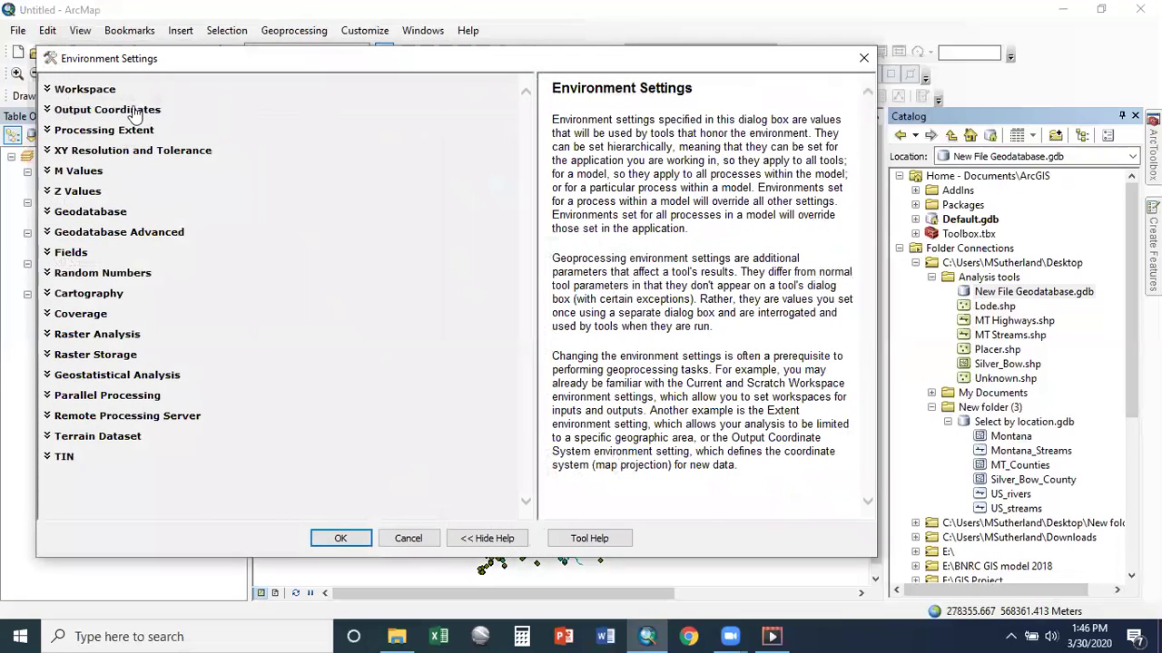
pyautogui.click(85, 89)
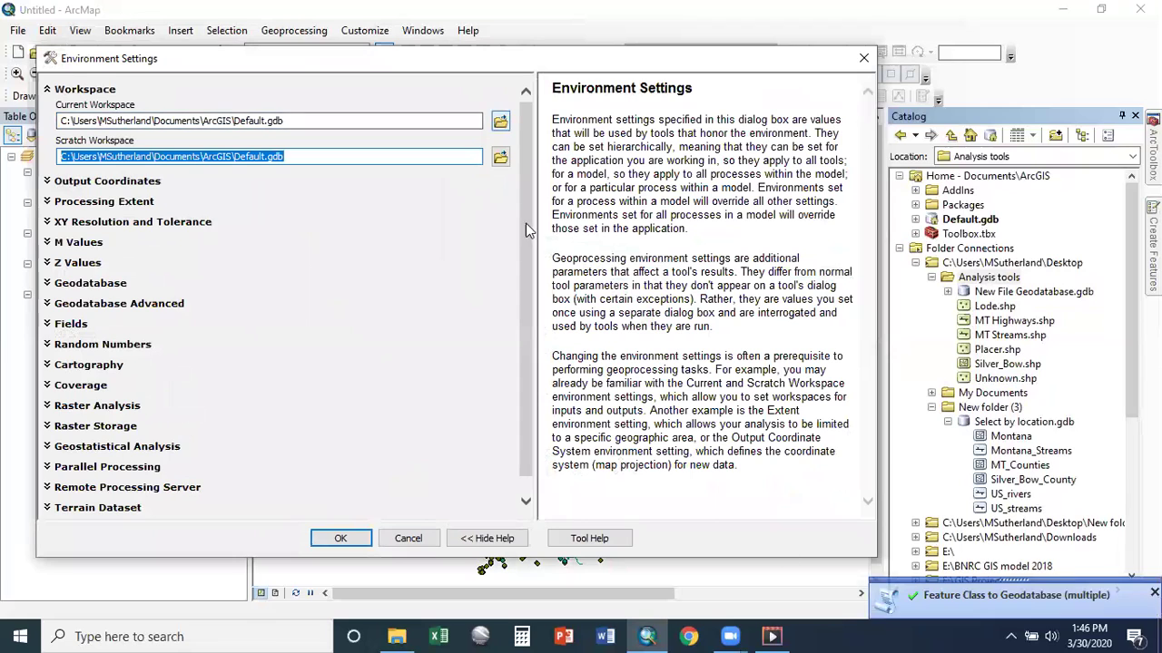
pyautogui.click(501, 122)
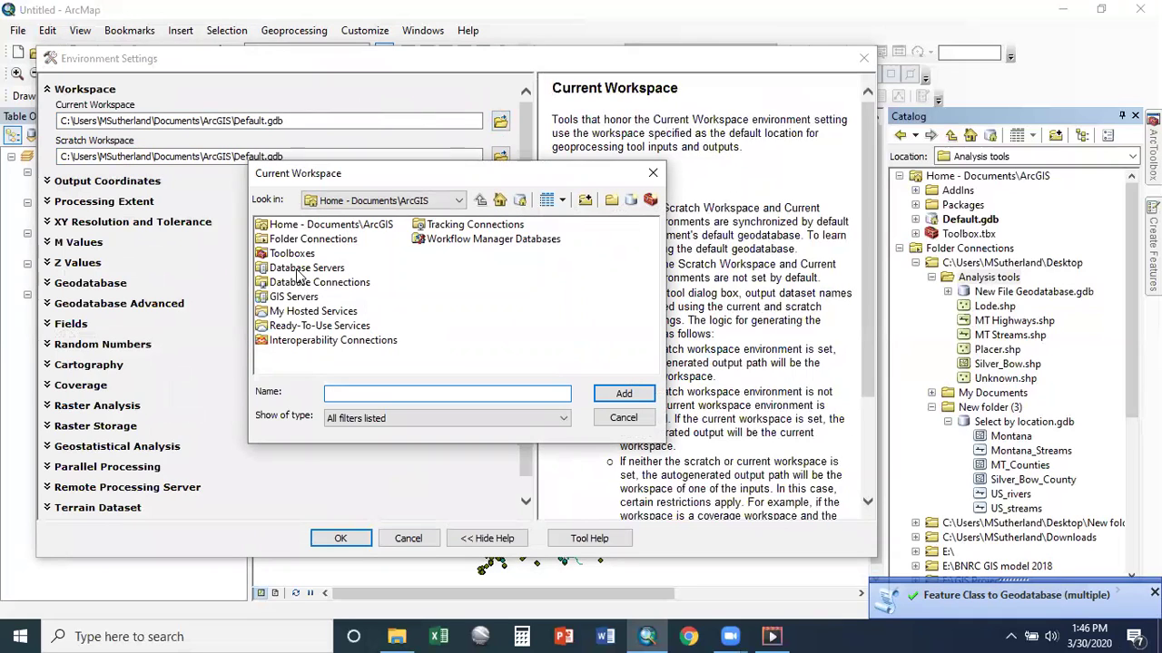
pyautogui.doubleClick(306, 241)
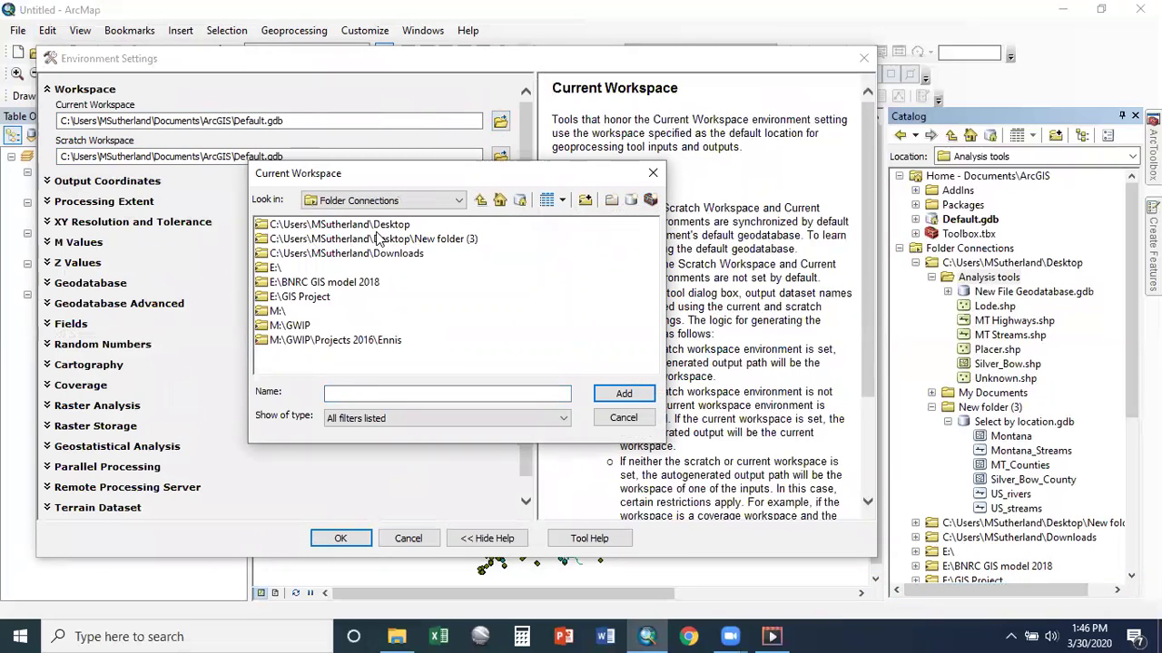
pyautogui.doubleClick(374, 227)
pyautogui.doubleClick(301, 225)
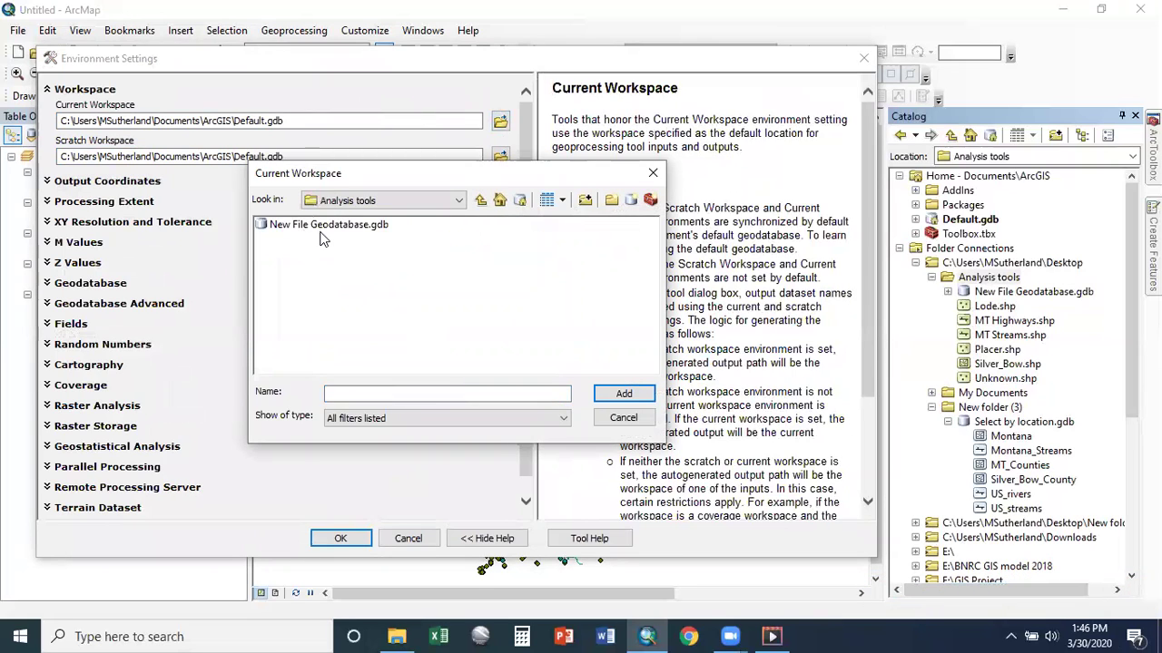
pyautogui.click(323, 225)
pyautogui.click(626, 392)
# Step: Copy the current workspace path into the scratch workspace so it also uses New File Geodatabase.gdb, and apply the environment settings
pyautogui.moveTo(390, 121); pyautogui.dragTo(54, 128)
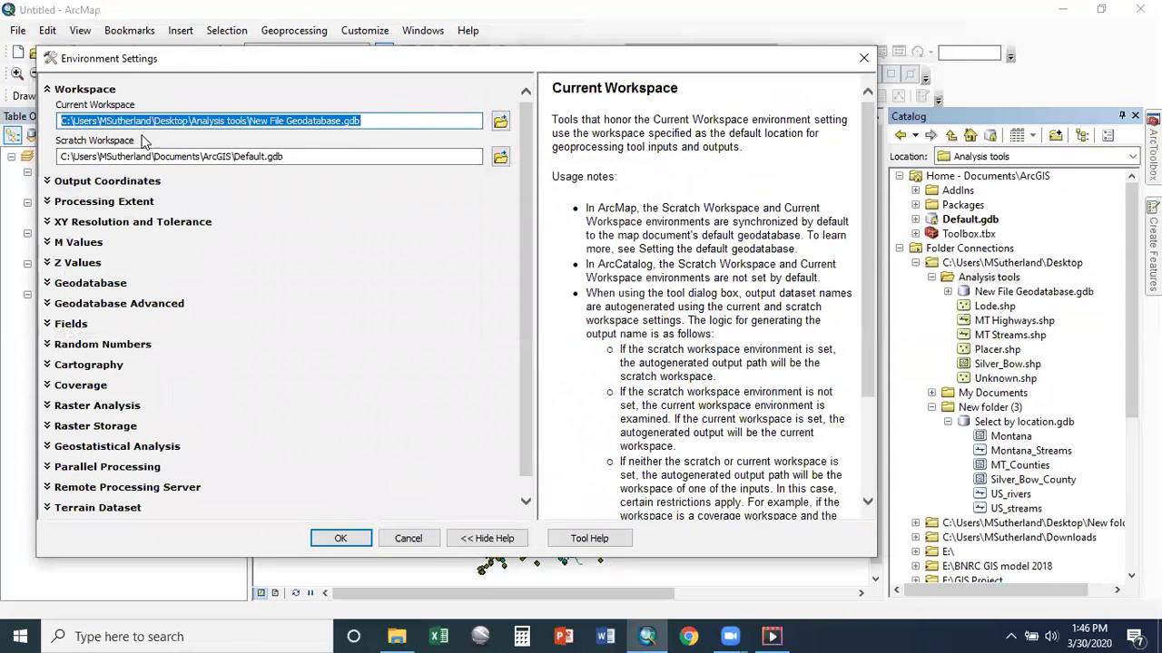
pyautogui.click(290, 156)
pyautogui.moveTo(290, 156); pyautogui.dragTo(8, 175)
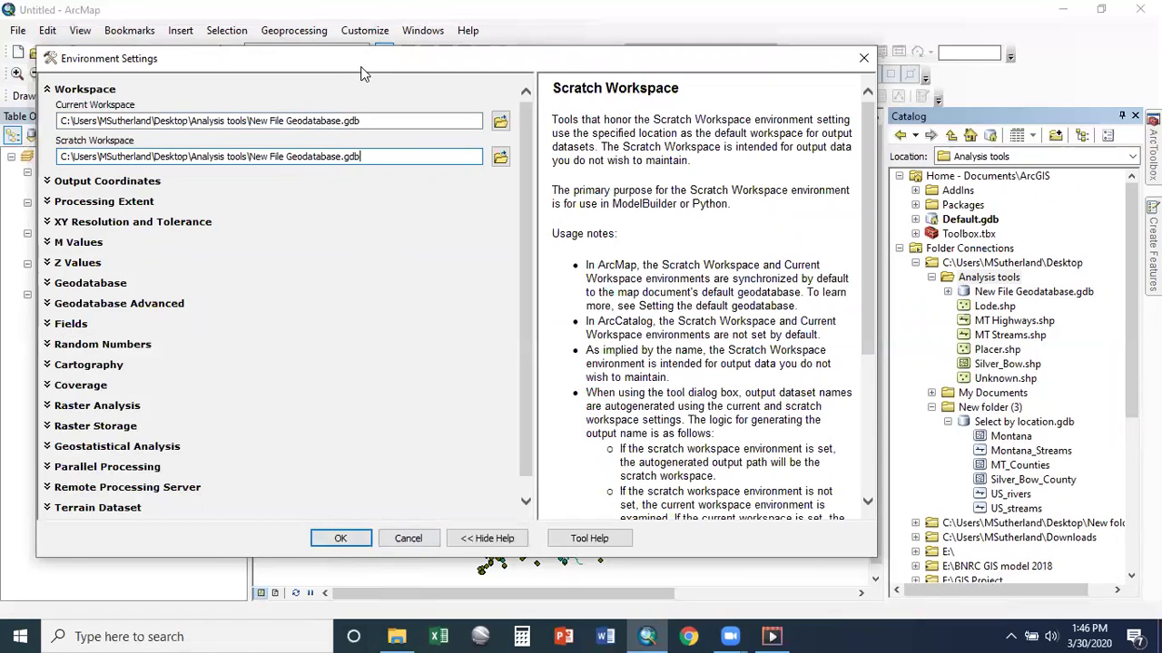
pyautogui.click(343, 540)
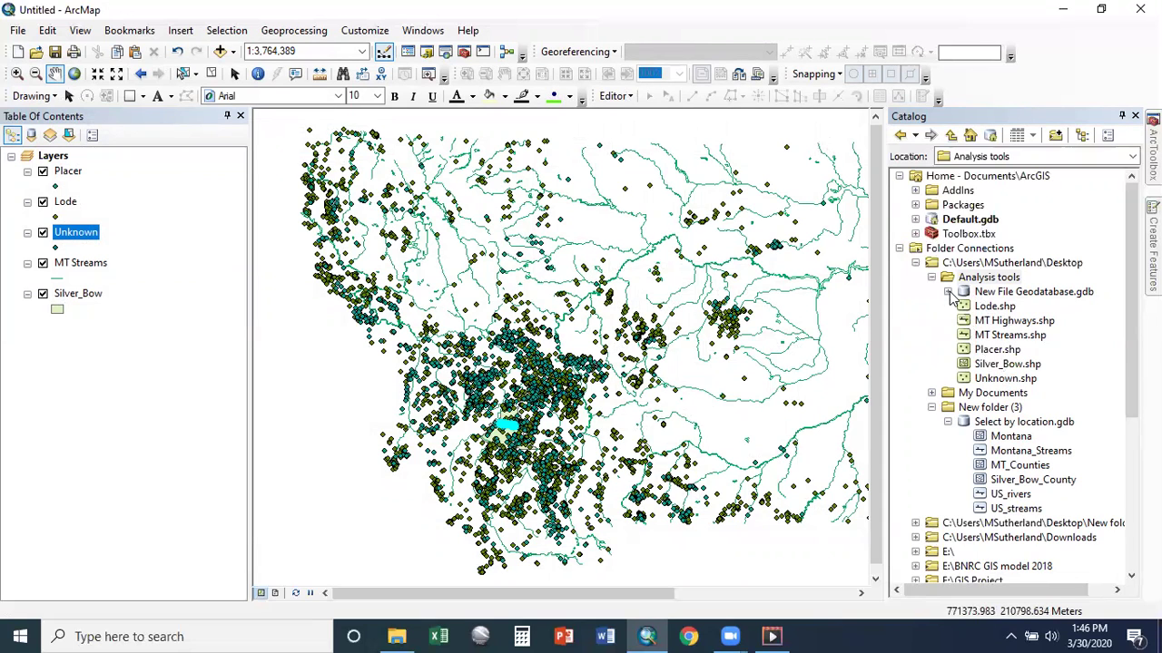
# Step: Refresh New File Geodatabase.gdb in the Catalog and expand its contents
pyautogui.rightClick(990, 292)
pyautogui.click(1030, 373)
pyautogui.click(947, 291)
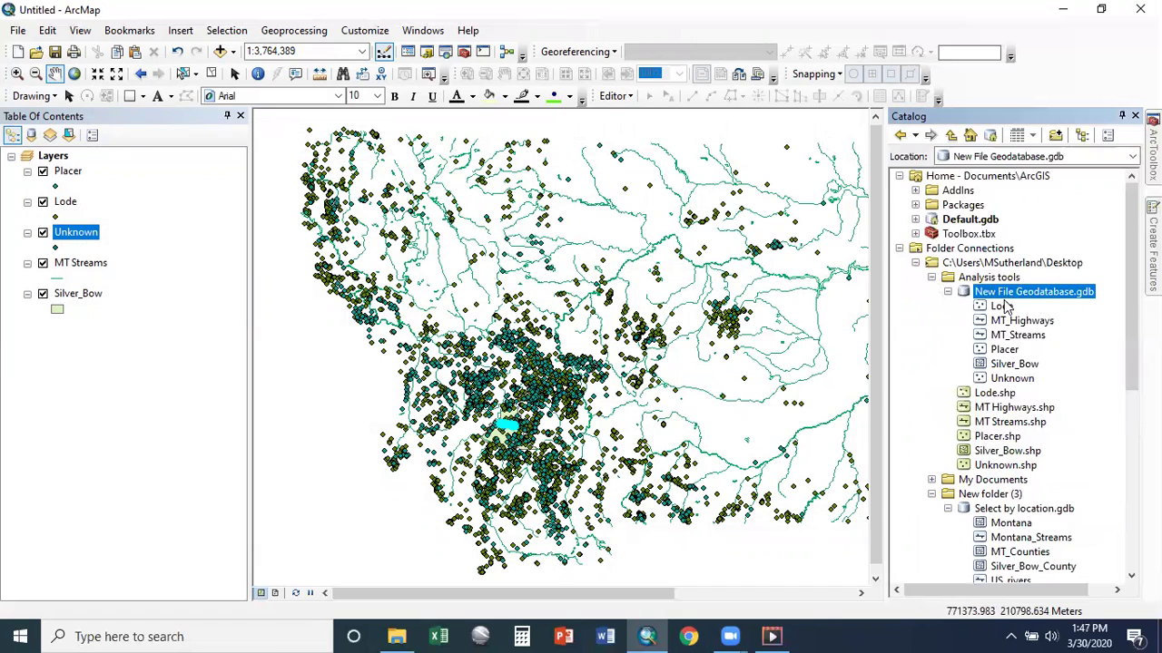
# Step: Check the Lode, MT_Highways, MT_Streams, Placer, Silver_Bow and Unknown feature classes in New File Geodatabase.gdb, ending with the geodatabase selected
pyautogui.click(1003, 308)
pyautogui.click(1034, 322)
pyautogui.click(1040, 336)
pyautogui.click(1010, 352)
pyautogui.click(1014, 364)
pyautogui.click(1012, 378)
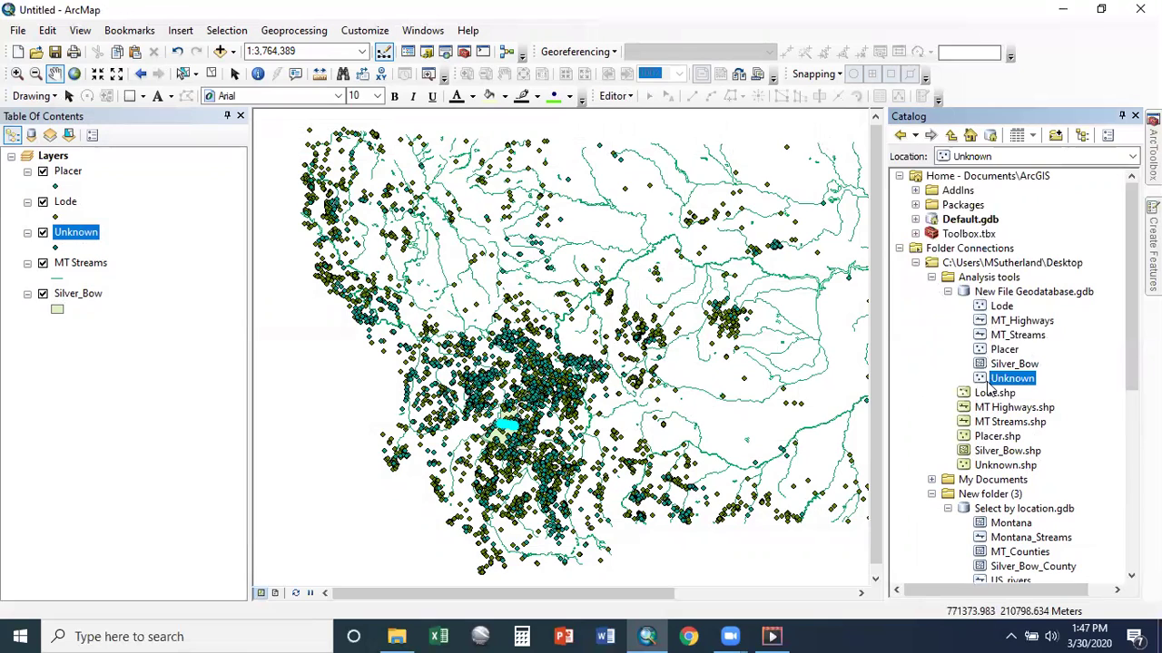
pyautogui.click(1031, 294)
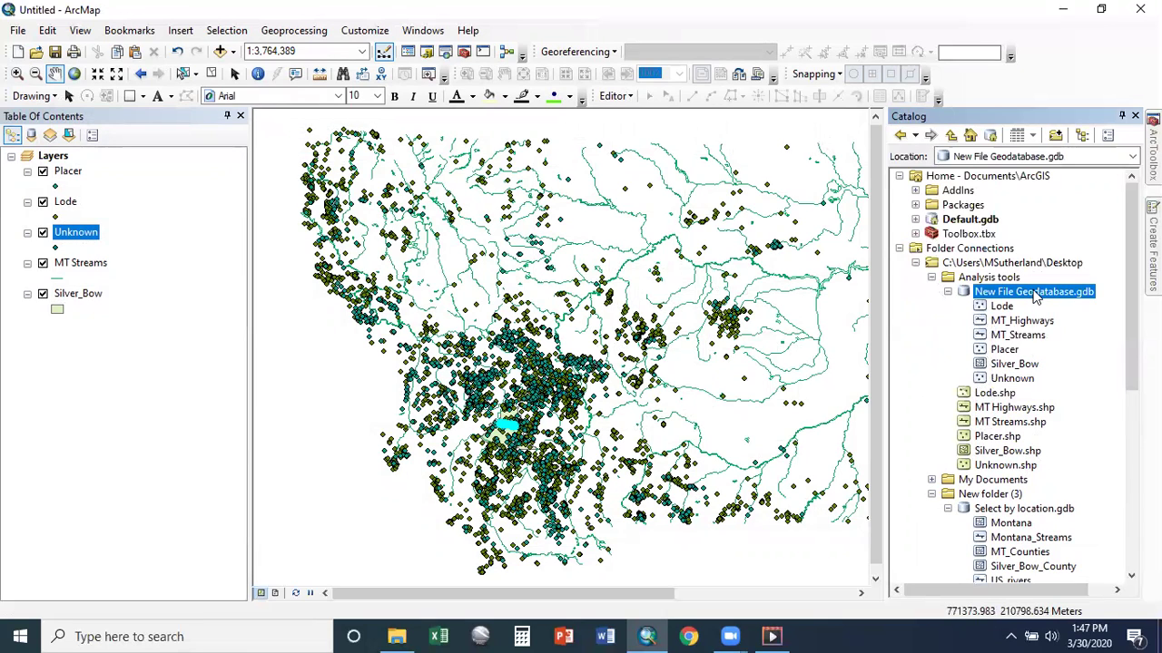